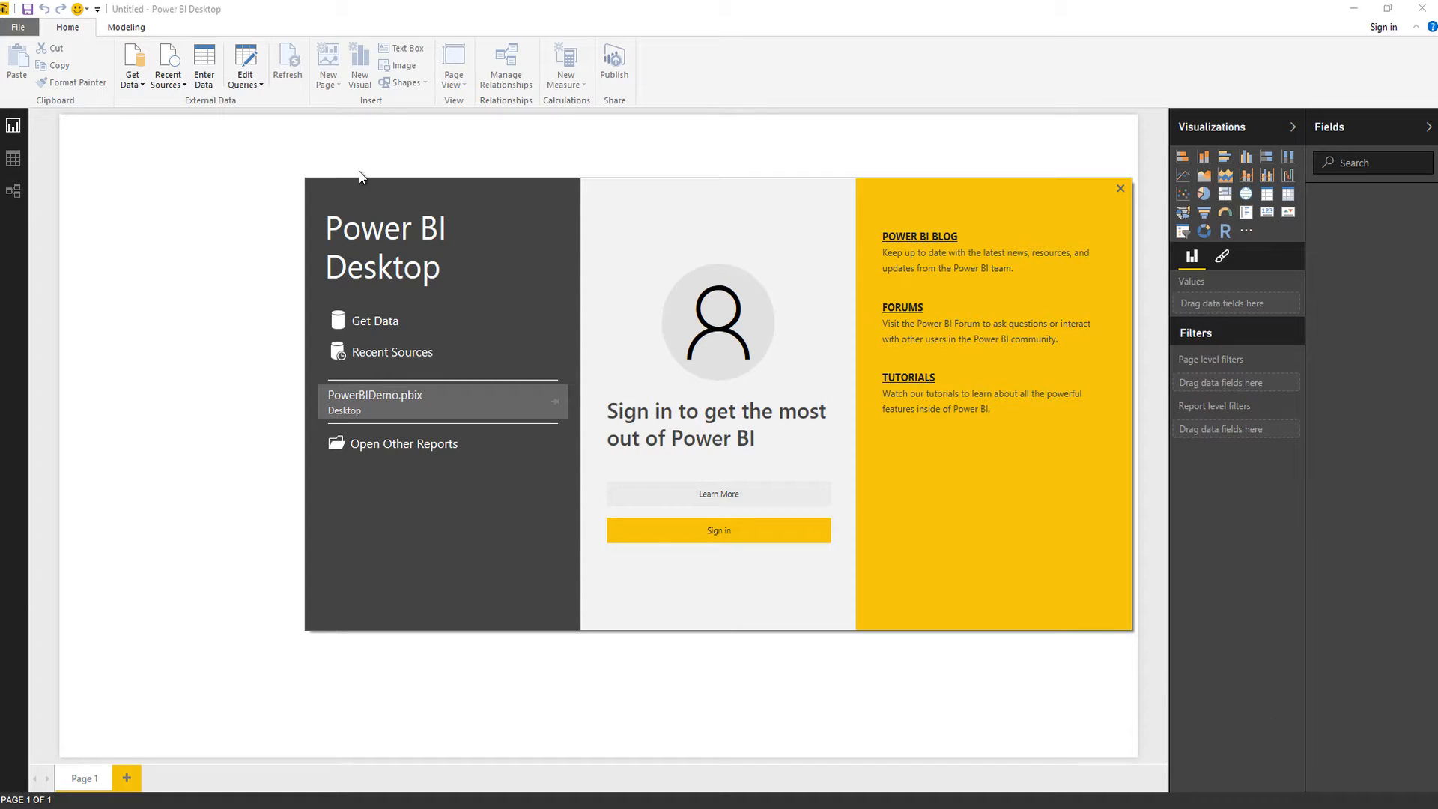
Step: Get data from the Excel workbook histretSP (1).xls and bring the Returns by year sheet into the Query Editor
{"action": "left_click", "coordinate": [401, 321]}
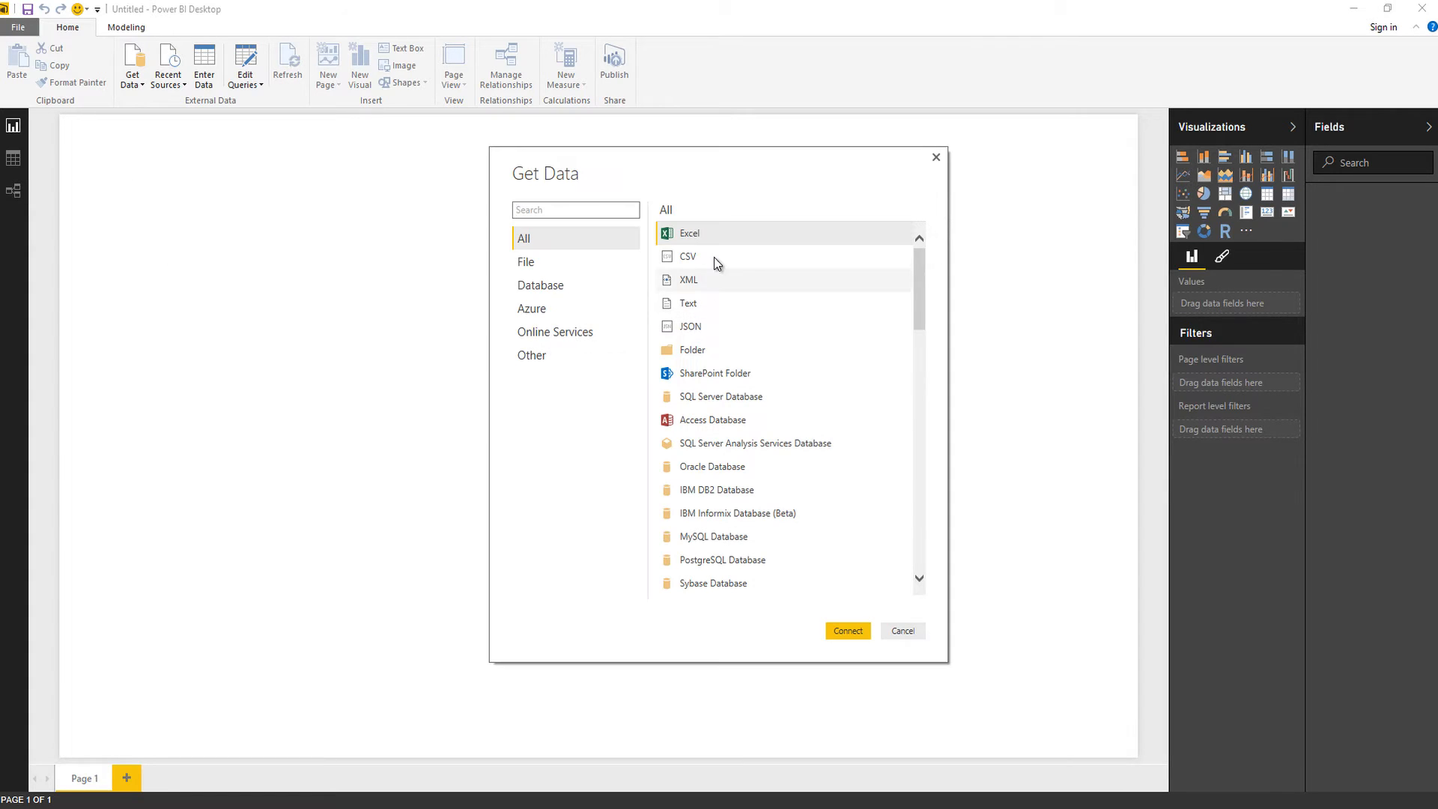
{"action": "double_click", "coordinate": [713, 231]}
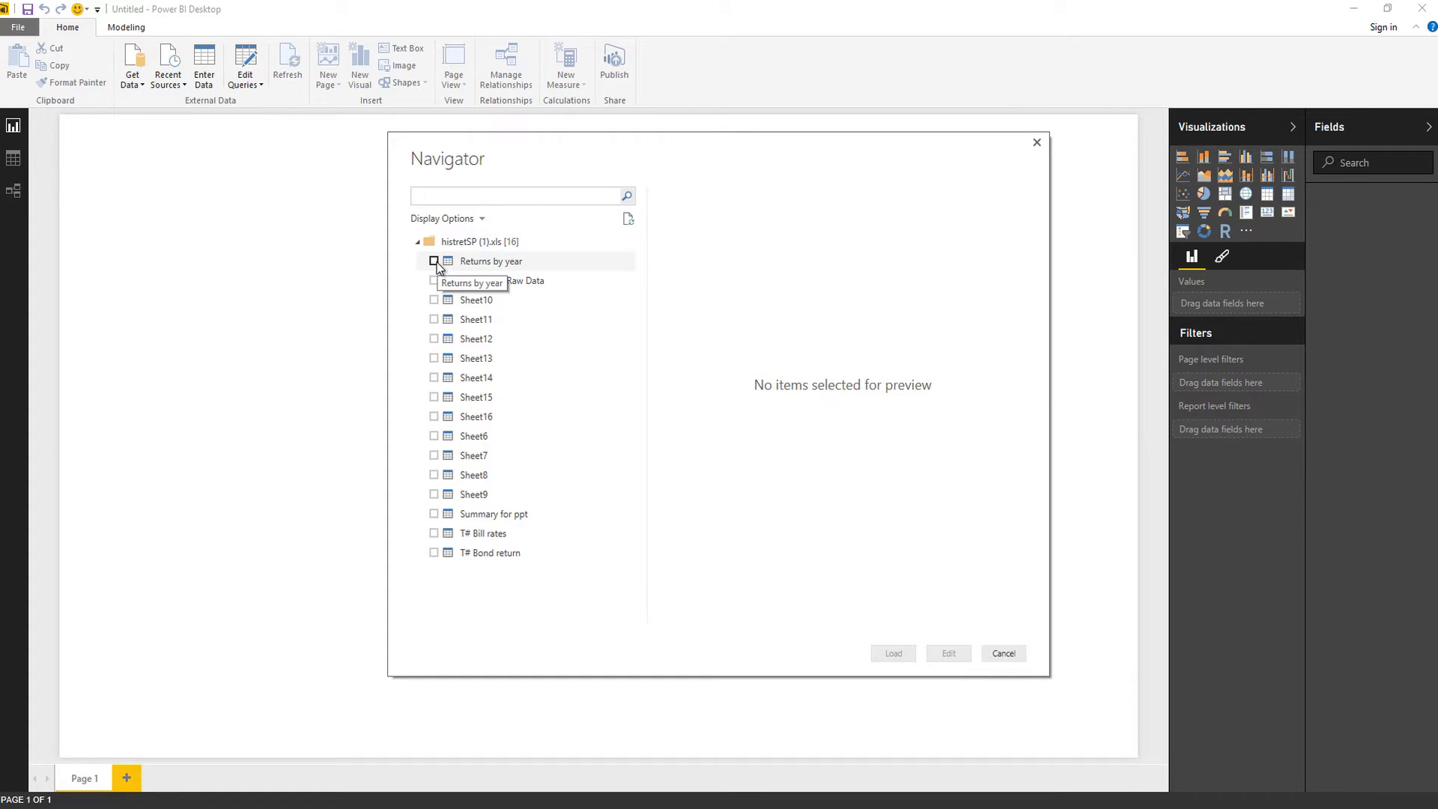
{"action": "left_click", "coordinate": [433, 261]}
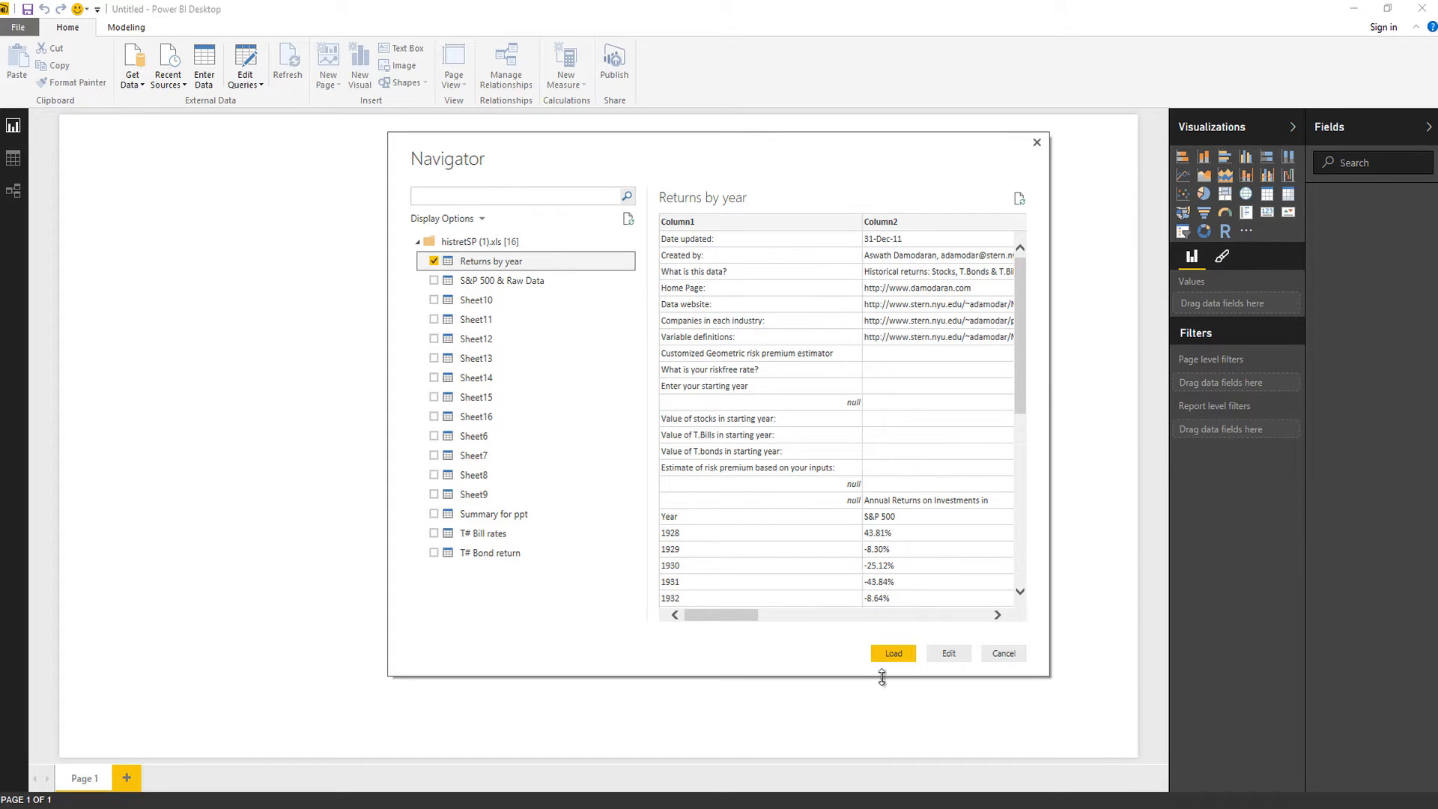
{"action": "left_click_drag", "start_coordinate": [730, 617], "coordinate": [689, 614]}
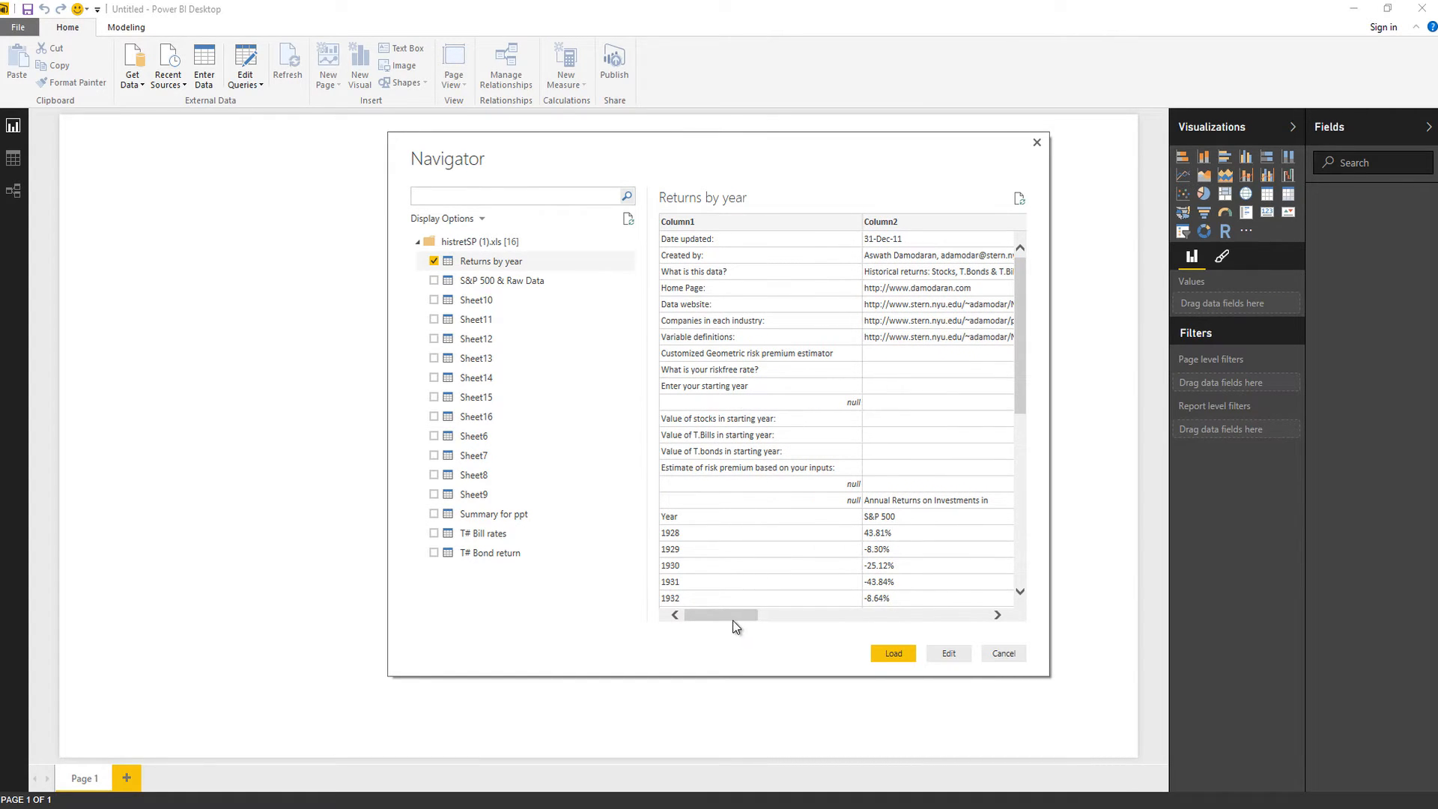
{"action": "left_click", "coordinate": [892, 654]}
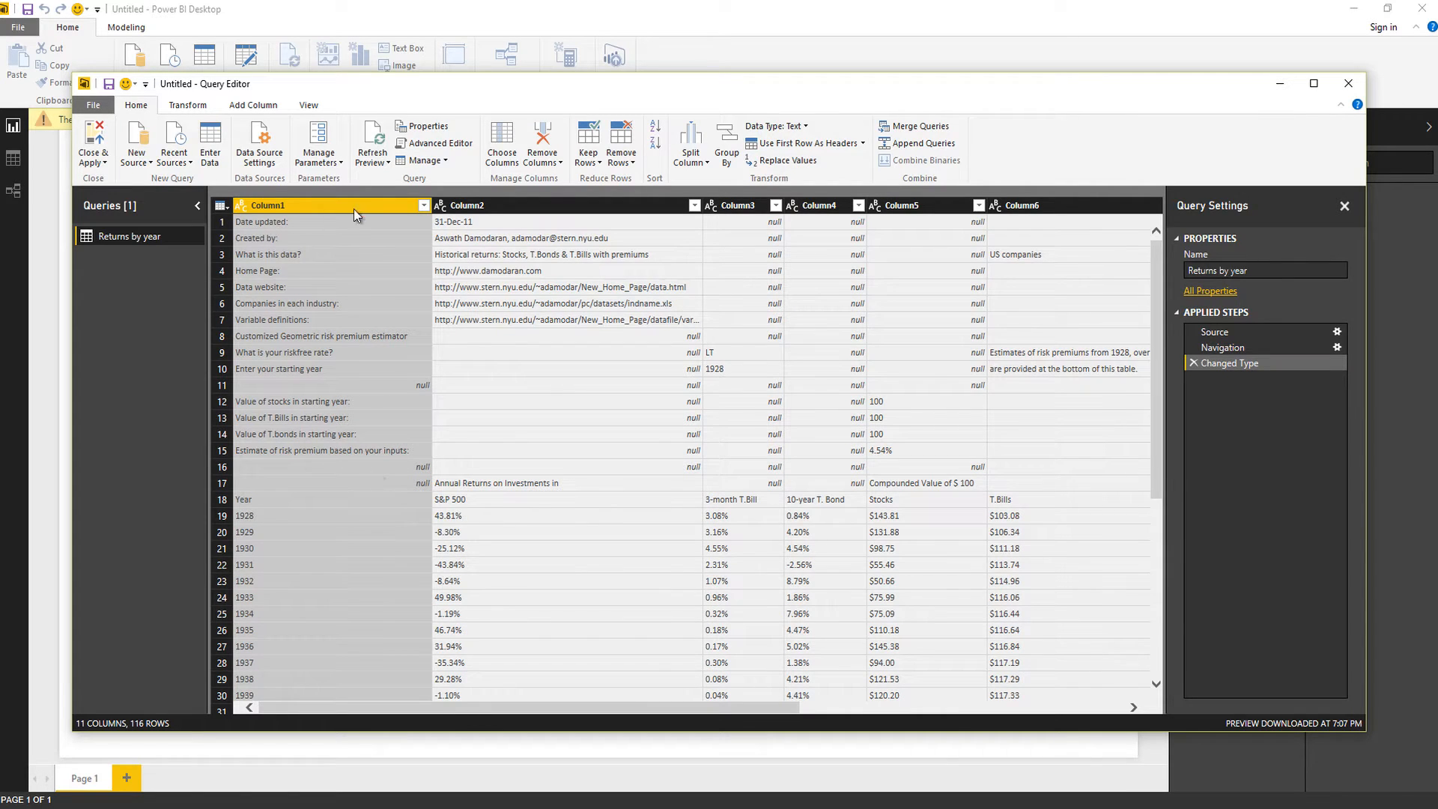
Step: Remove the top 17 rows of the Returns by year query and use the first remaining row as headers
{"action": "left_click", "coordinate": [621, 155]}
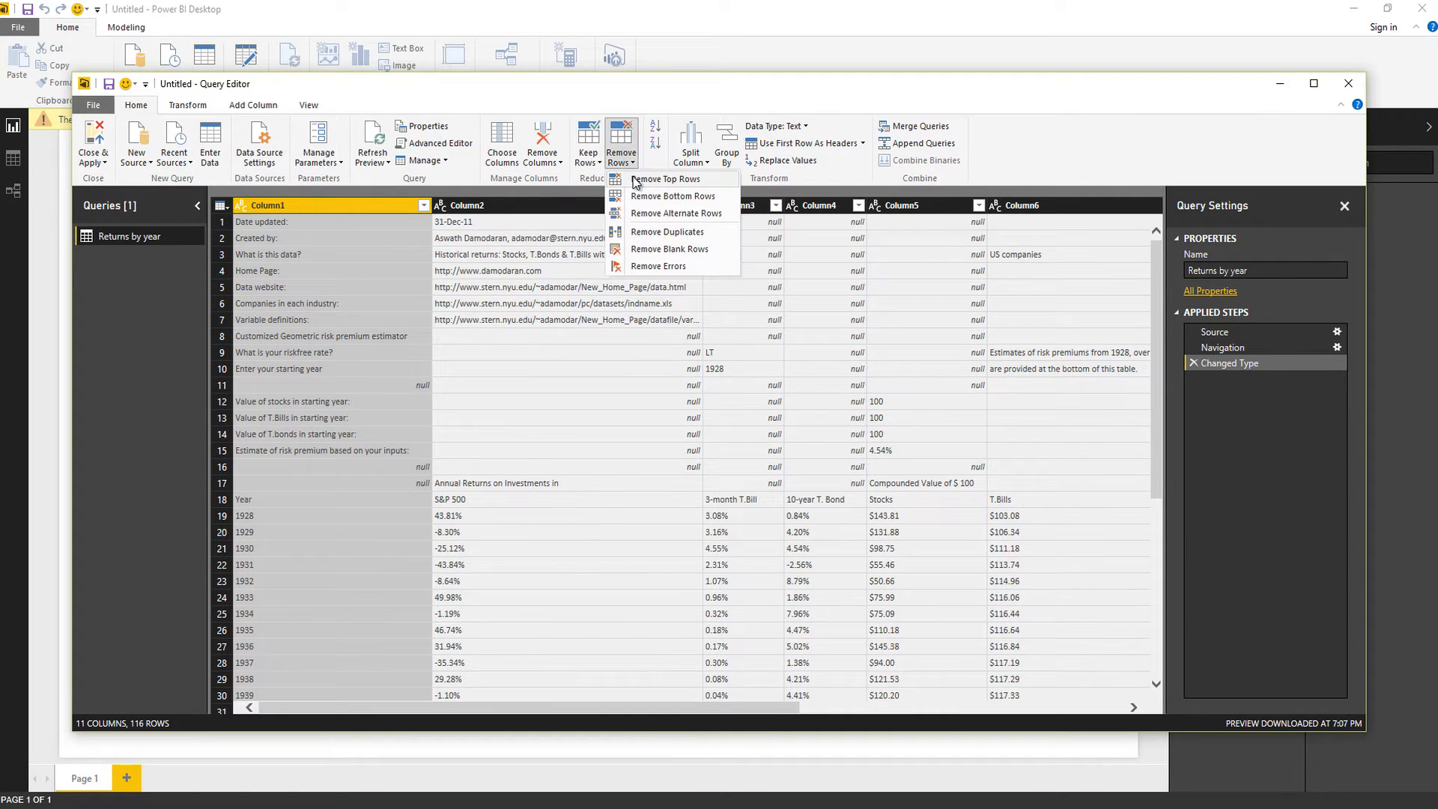
{"action": "left_click", "coordinate": [637, 180]}
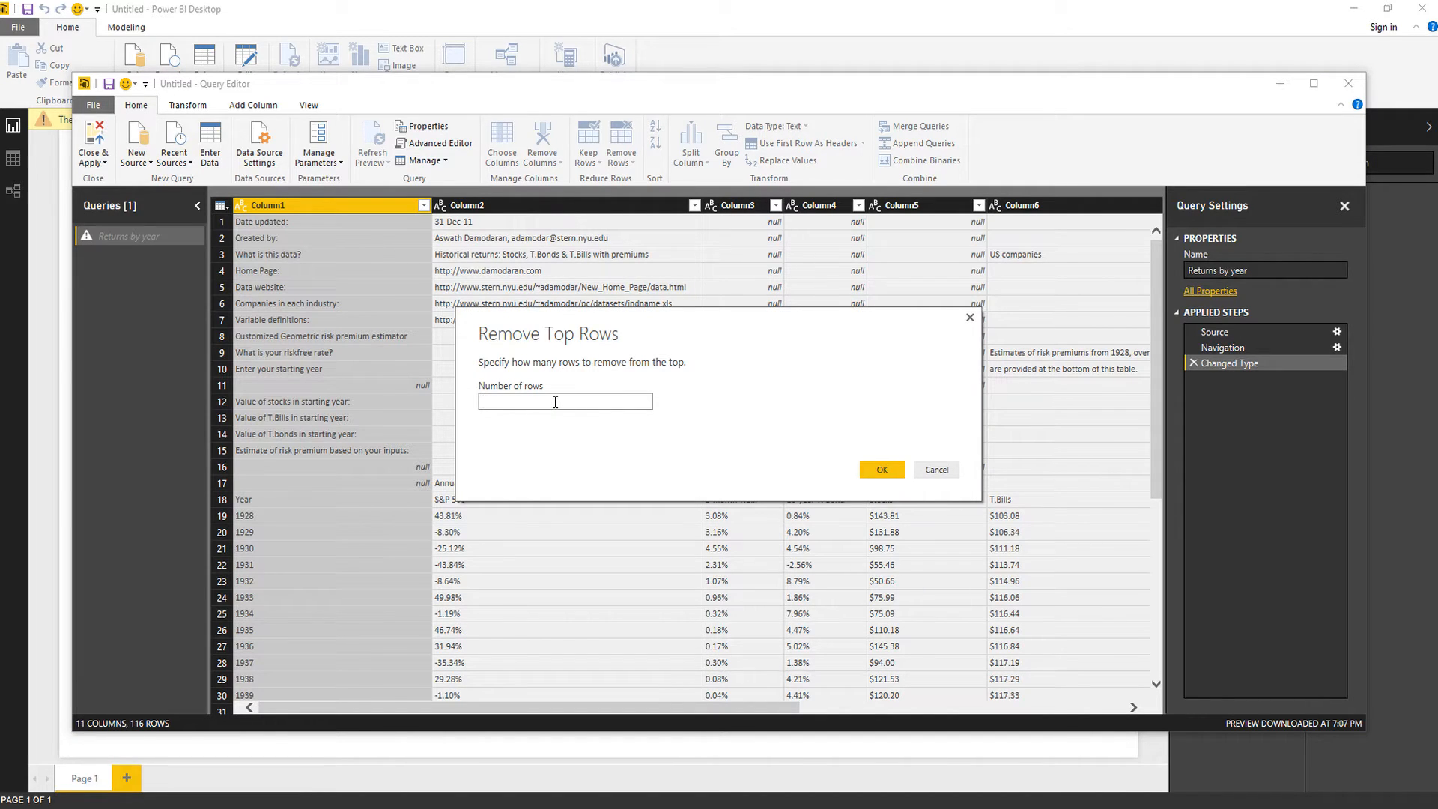
{"action": "type", "text": "17"}
{"action": "left_click", "coordinate": [874, 470]}
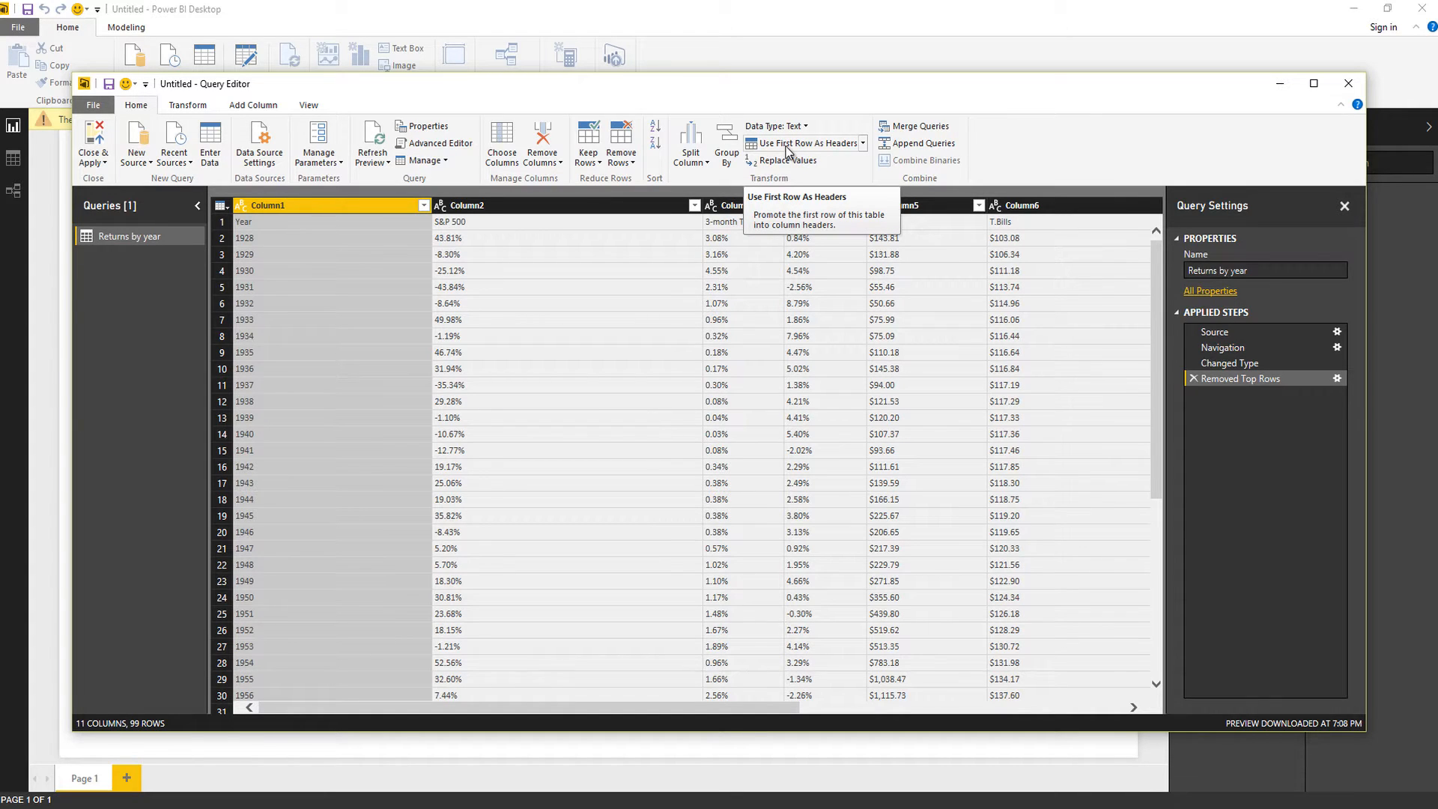
{"action": "left_click", "coordinate": [786, 143]}
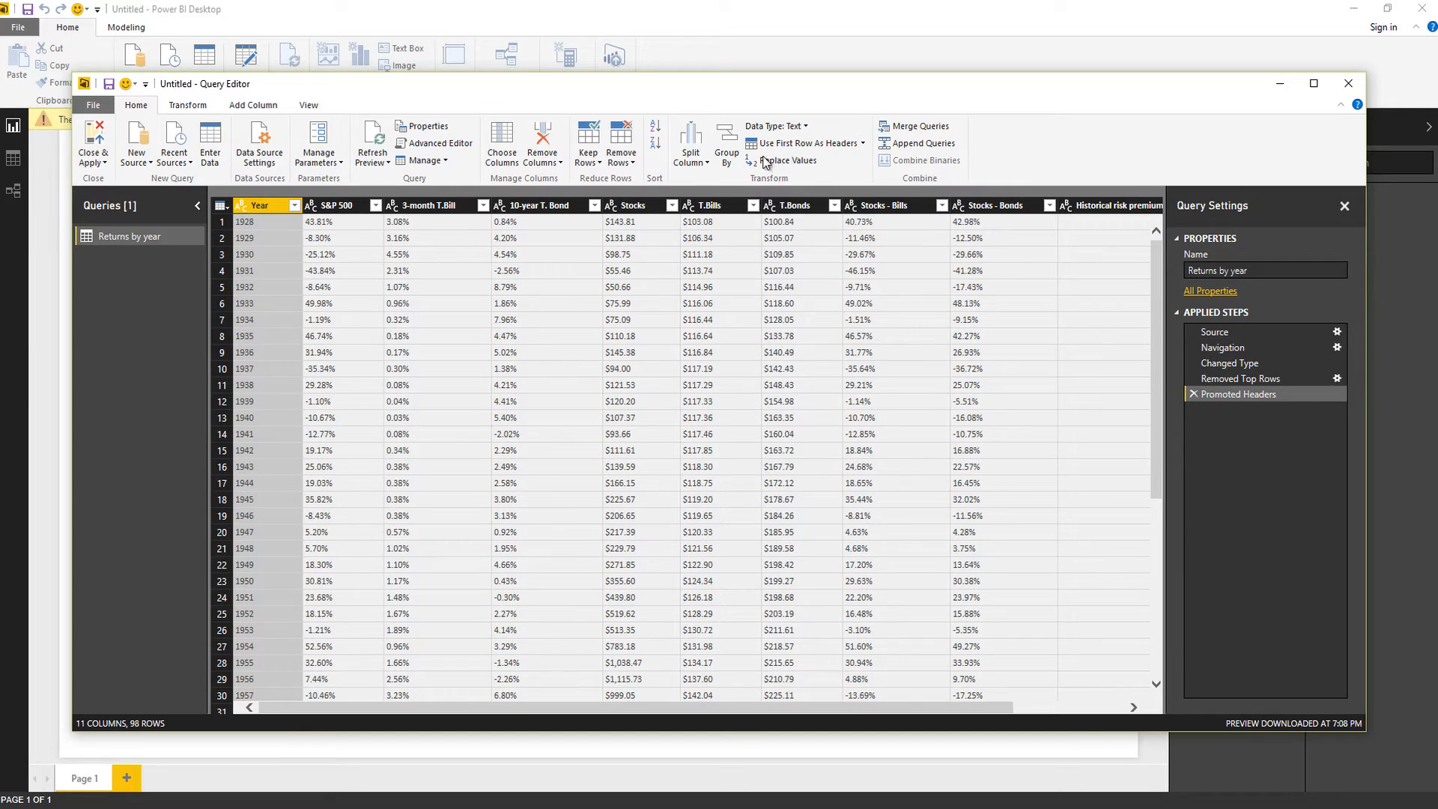
Step: Remove the empty Column11 and Historical risk premium columns from the Returns by year query
{"action": "left_click", "coordinate": [388, 224]}
{"action": "key", "text": "Right"}
{"action": "key", "text": "Right"}
{"action": "key", "text": "Right"}
{"action": "key", "text": "Right"}
{"action": "key", "text": "Right"}
{"action": "key", "text": "Right"}
{"action": "key", "text": "Right"}
{"action": "key", "text": "Right"}
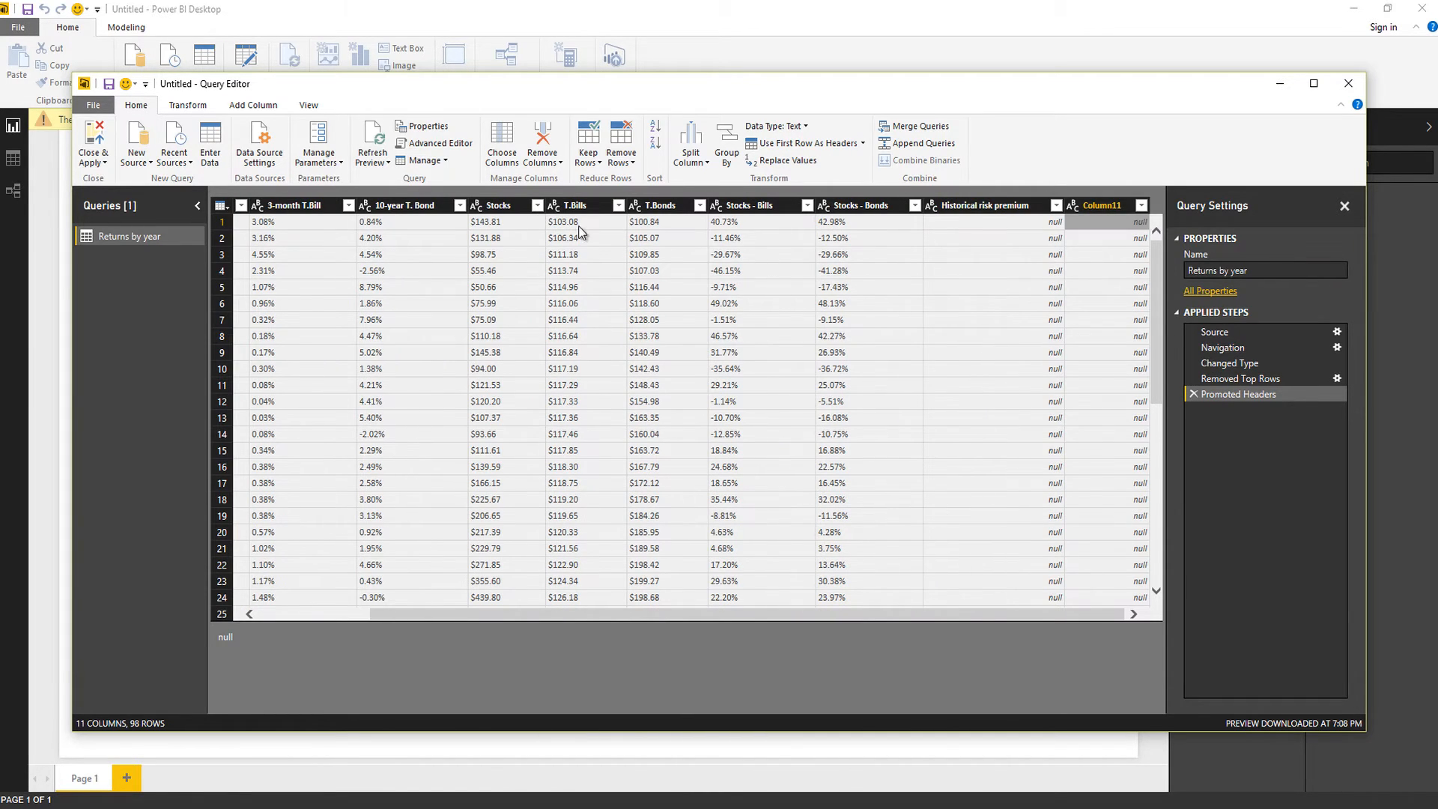
{"action": "right_click", "coordinate": [1089, 203]}
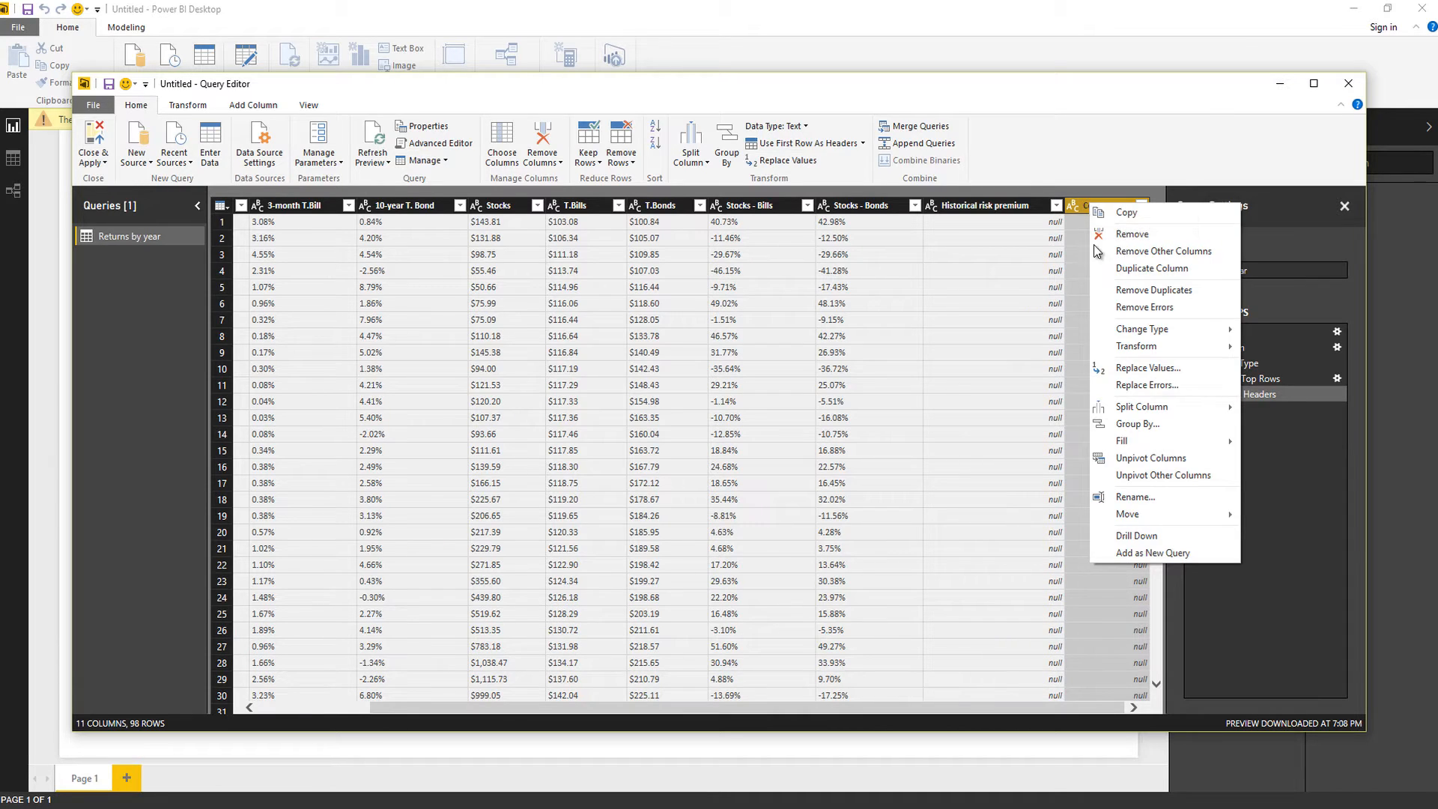
{"action": "left_click", "coordinate": [1112, 238]}
{"action": "left_click", "coordinate": [1063, 202]}
{"action": "right_click", "coordinate": [1062, 203]}
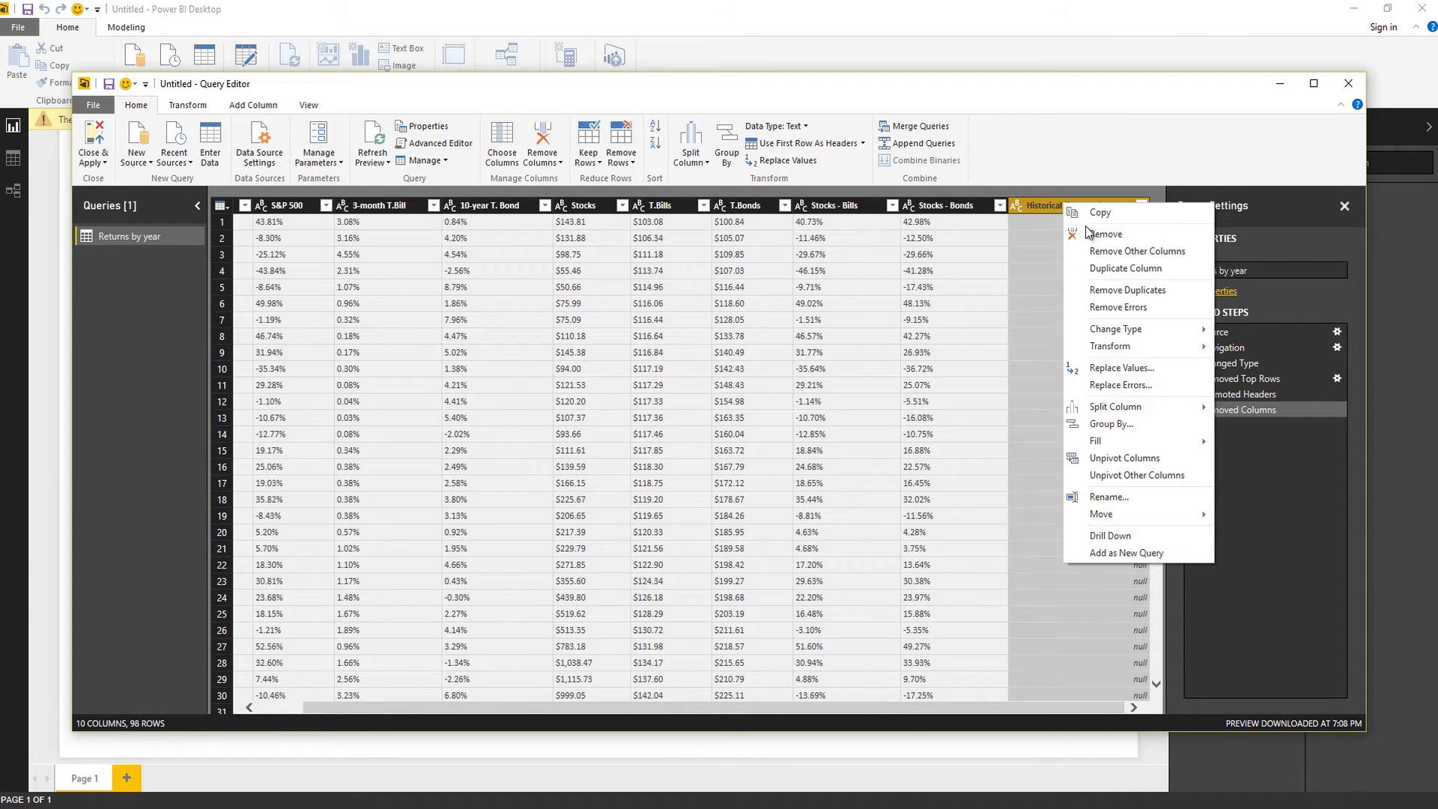
{"action": "left_click", "coordinate": [1069, 234]}
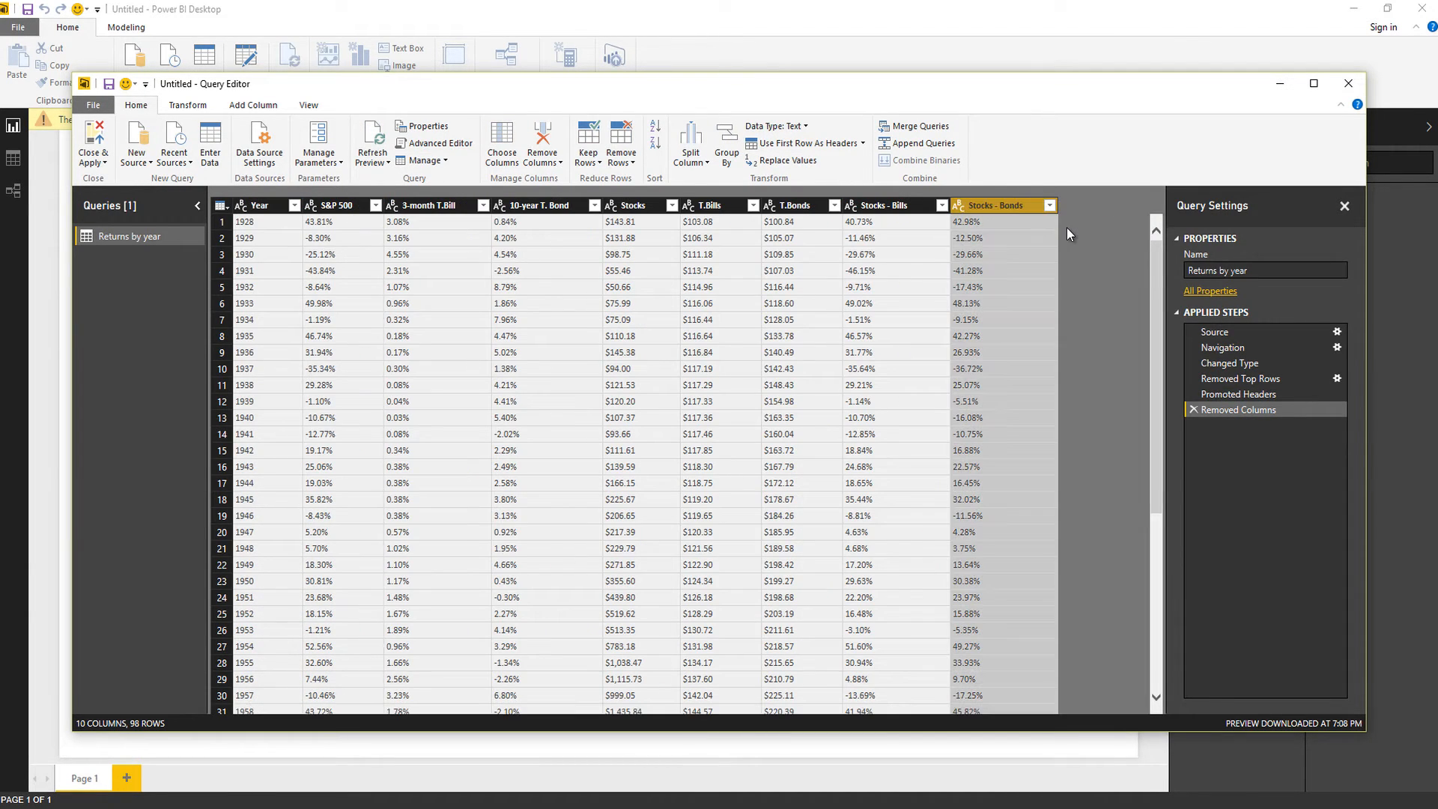
{"action": "right_click", "coordinate": [1026, 200]}
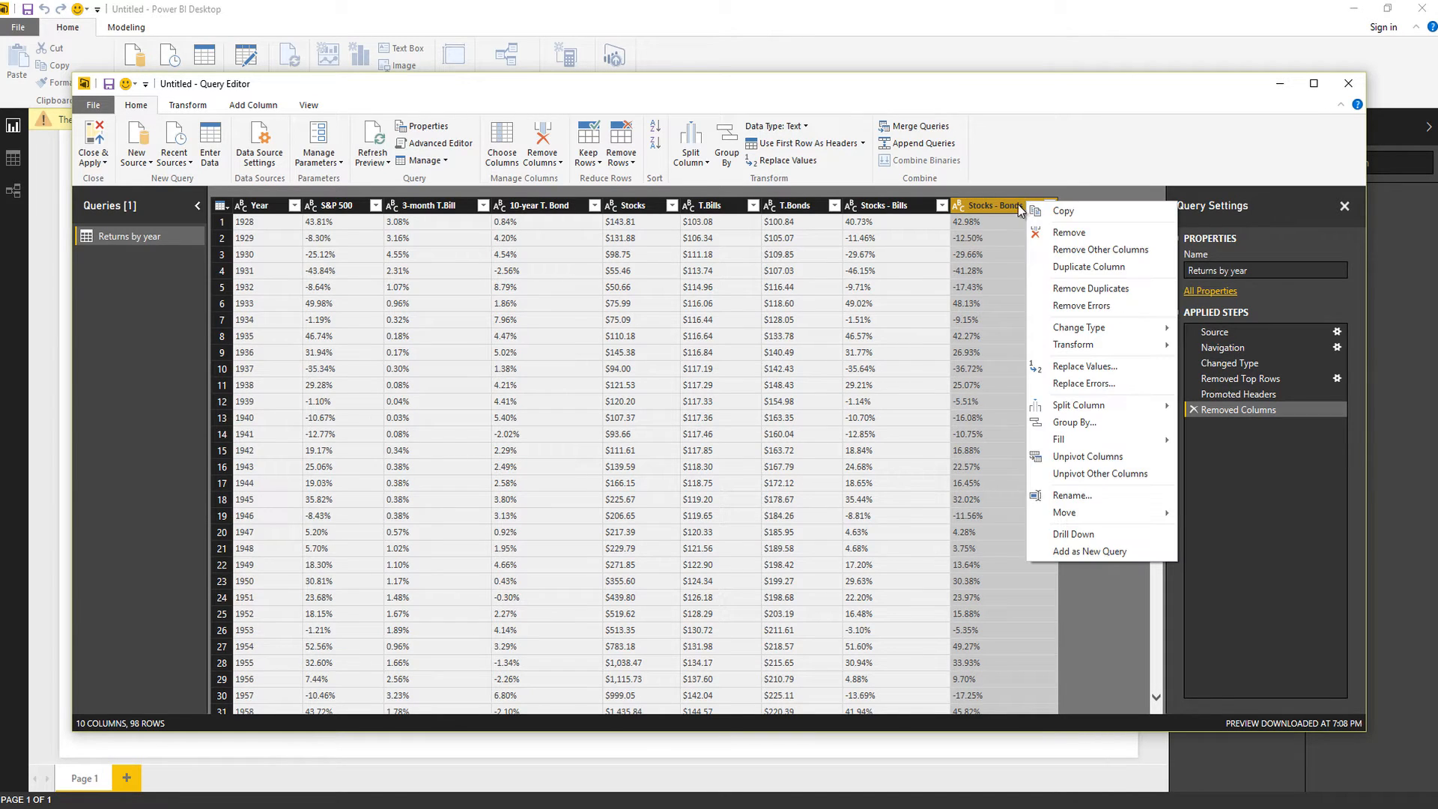
{"action": "left_click", "coordinate": [979, 254]}
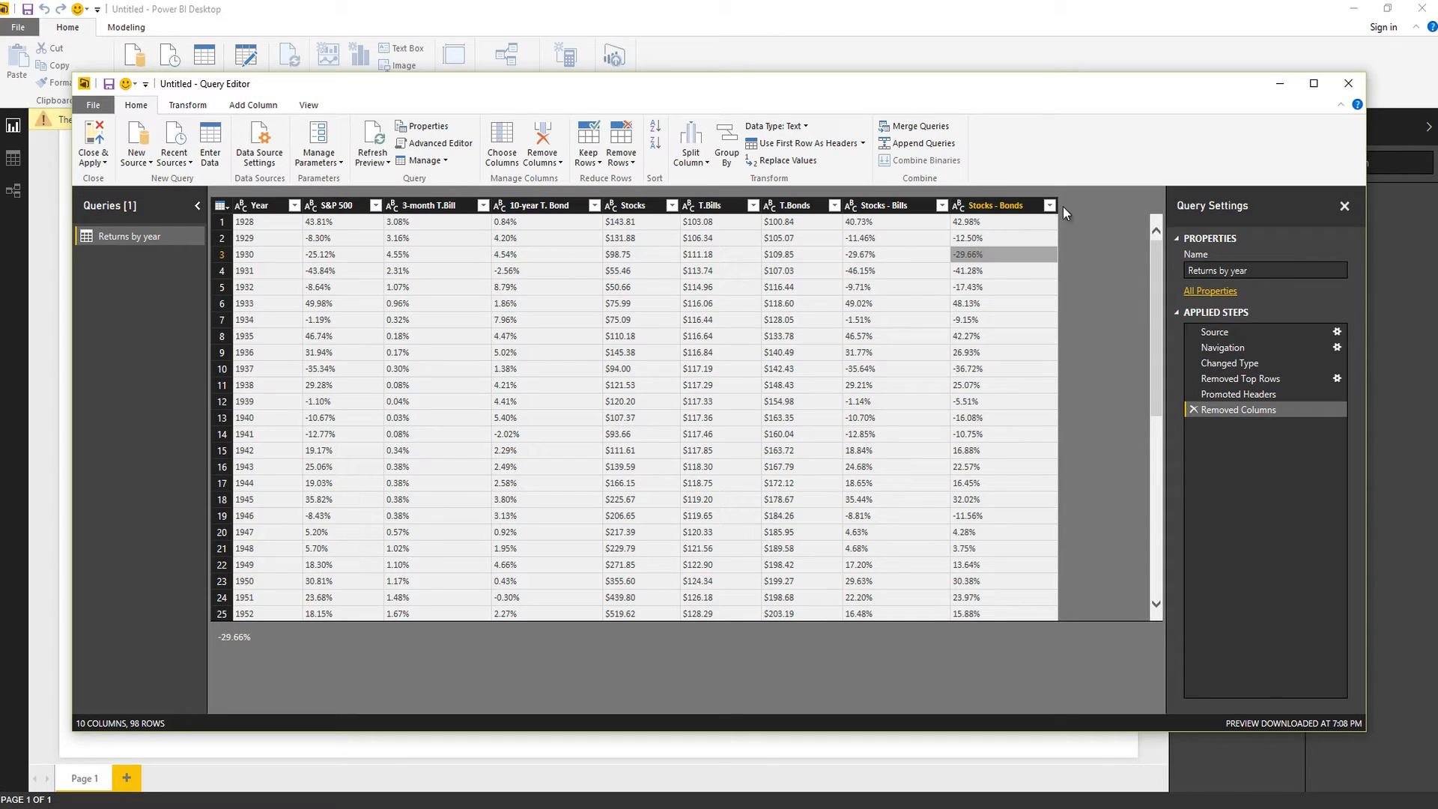
{"action": "left_click", "coordinate": [501, 144]}
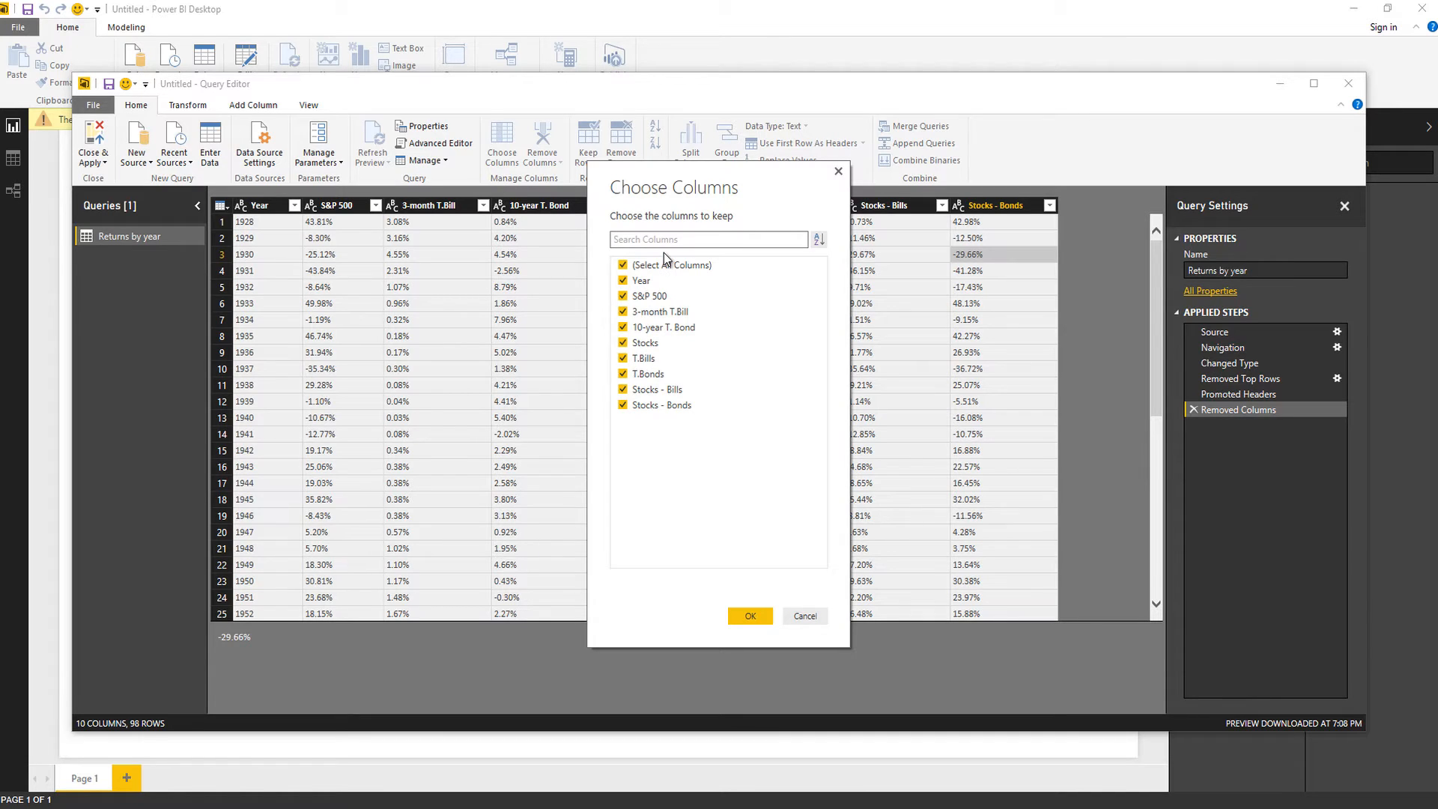
{"action": "type", "text": "rt"}
{"action": "key", "text": "BackSpace"}
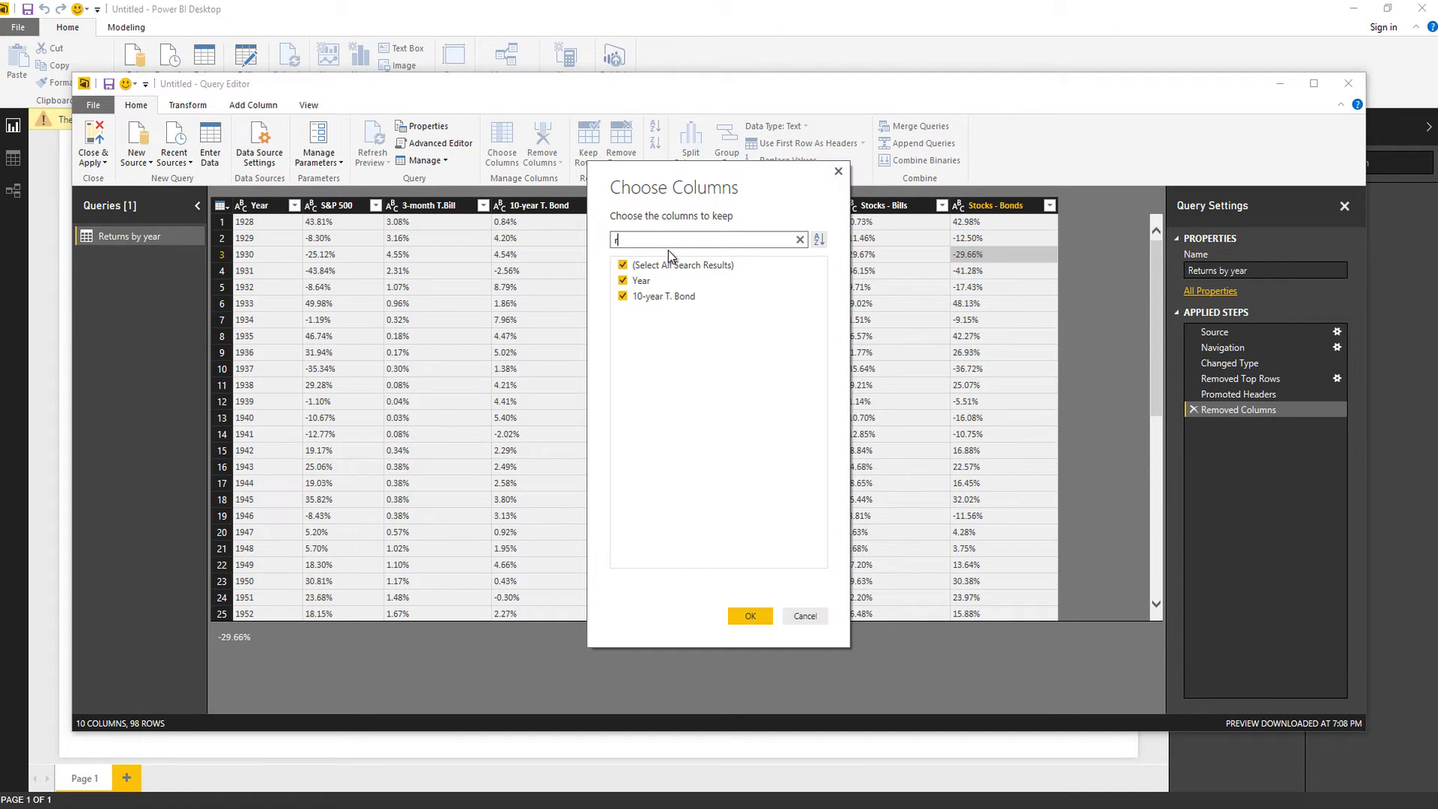
{"action": "left_click", "coordinate": [804, 615]}
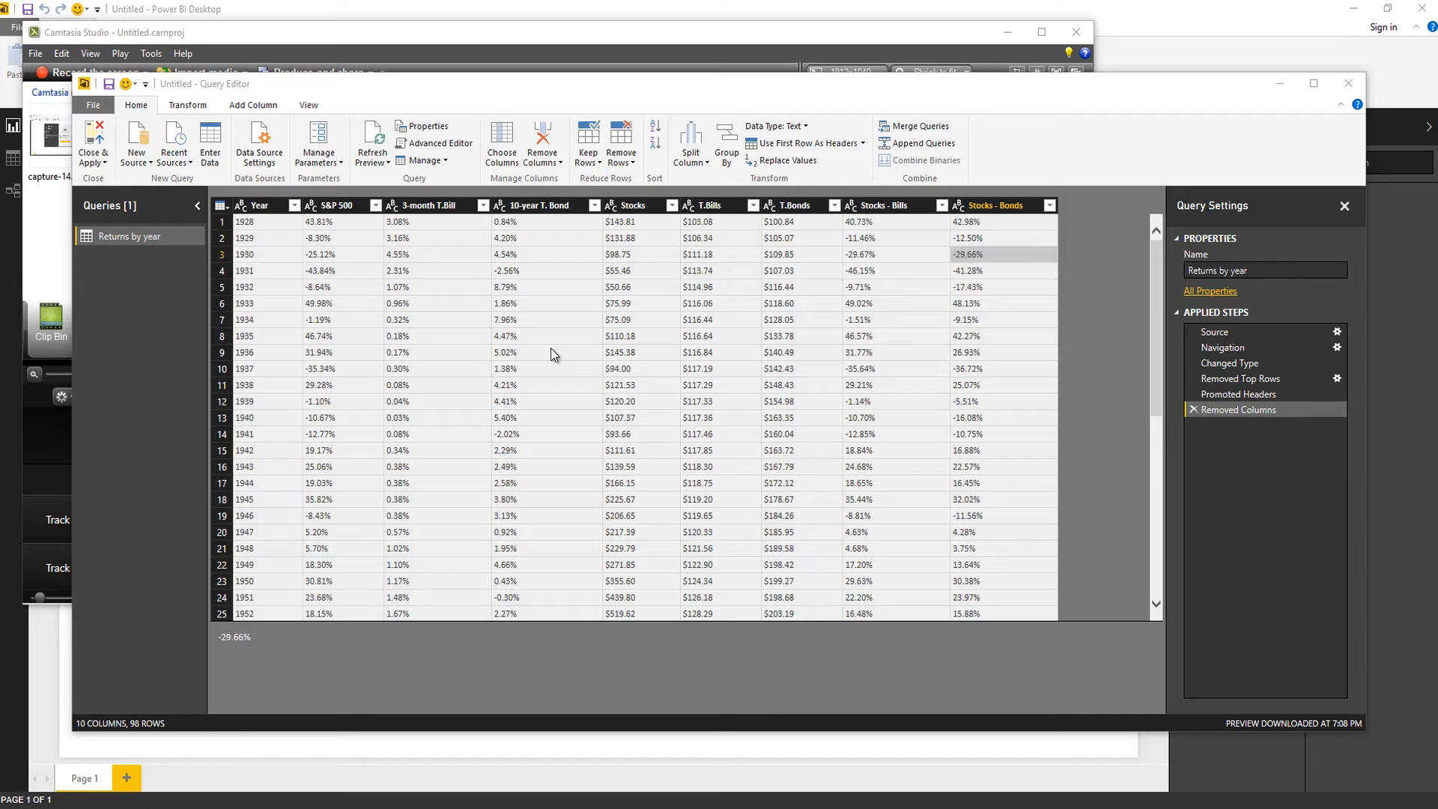
{"action": "left_click", "coordinate": [621, 159]}
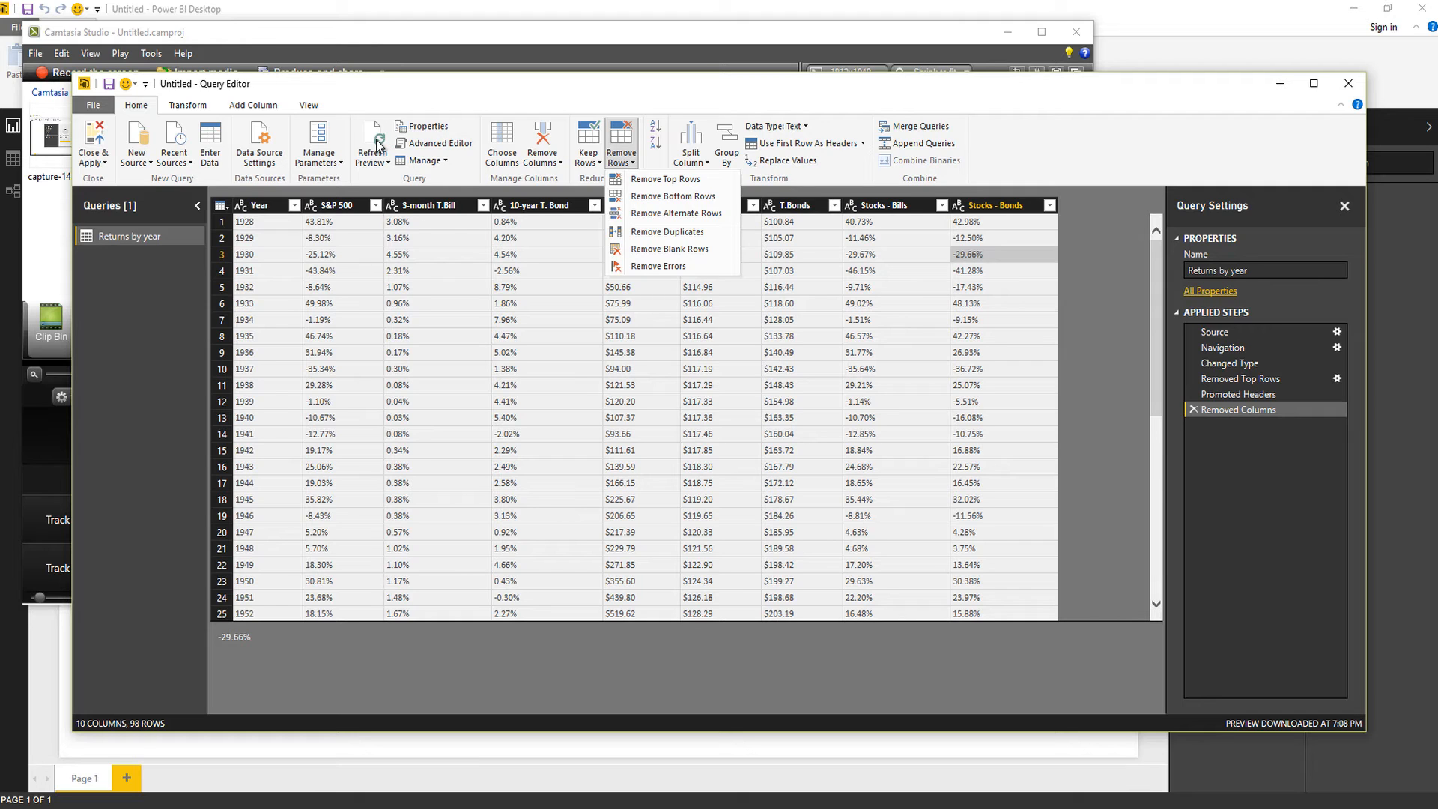
Step: Close the Query Editor and apply the query changes to the report
{"action": "left_click", "coordinate": [110, 142]}
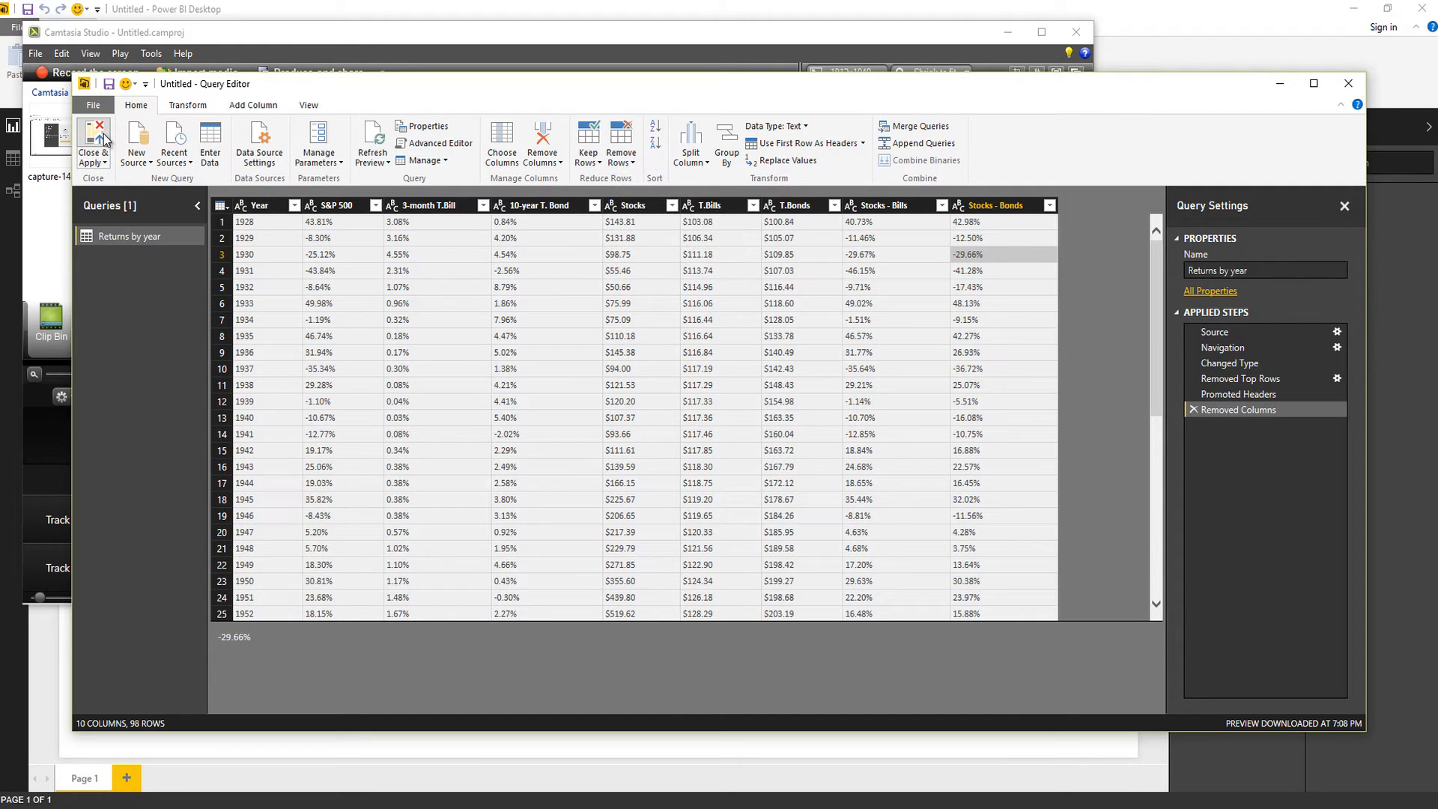
{"action": "left_click", "coordinate": [106, 138]}
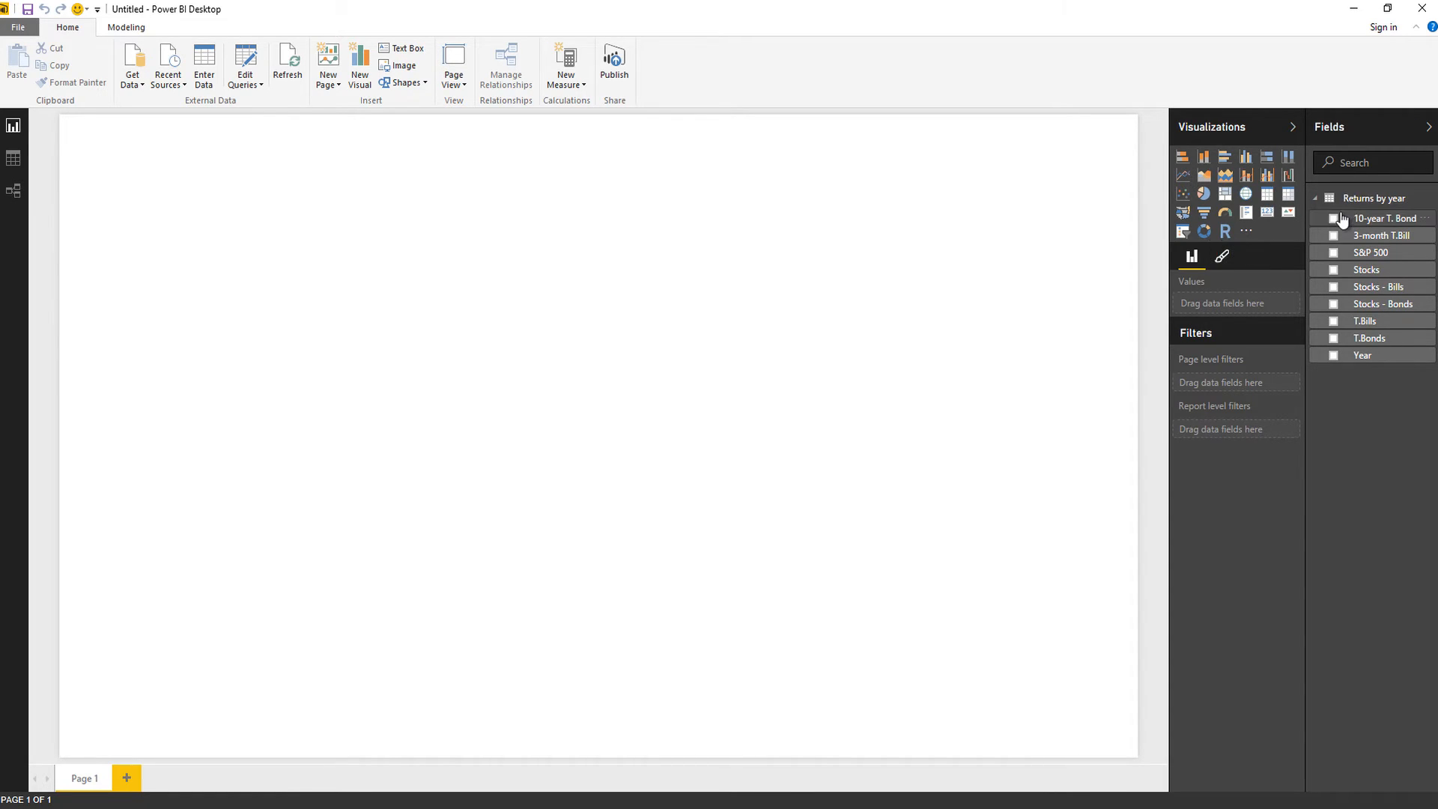
{"action": "left_click", "coordinate": [1333, 270]}
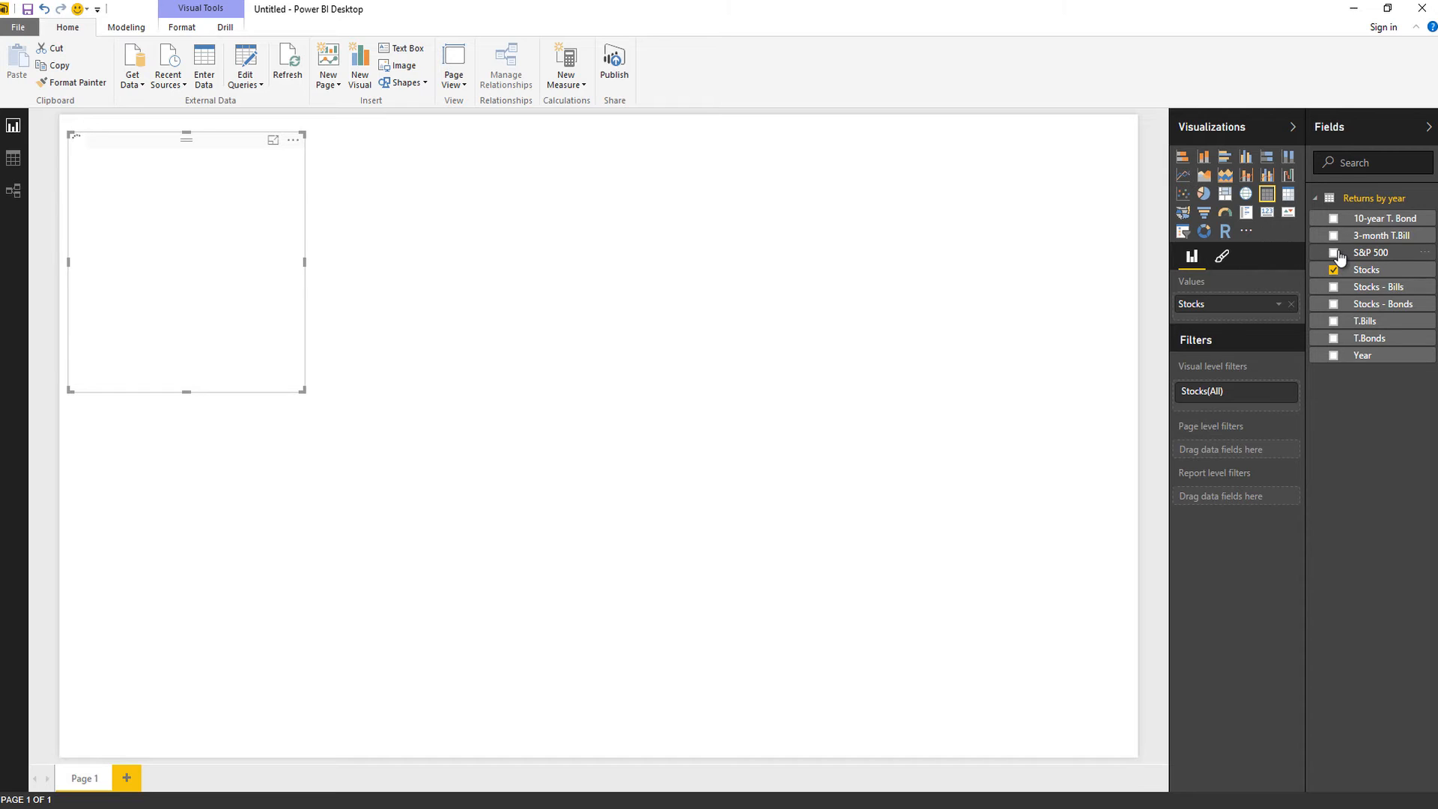
{"action": "left_click", "coordinate": [1334, 252]}
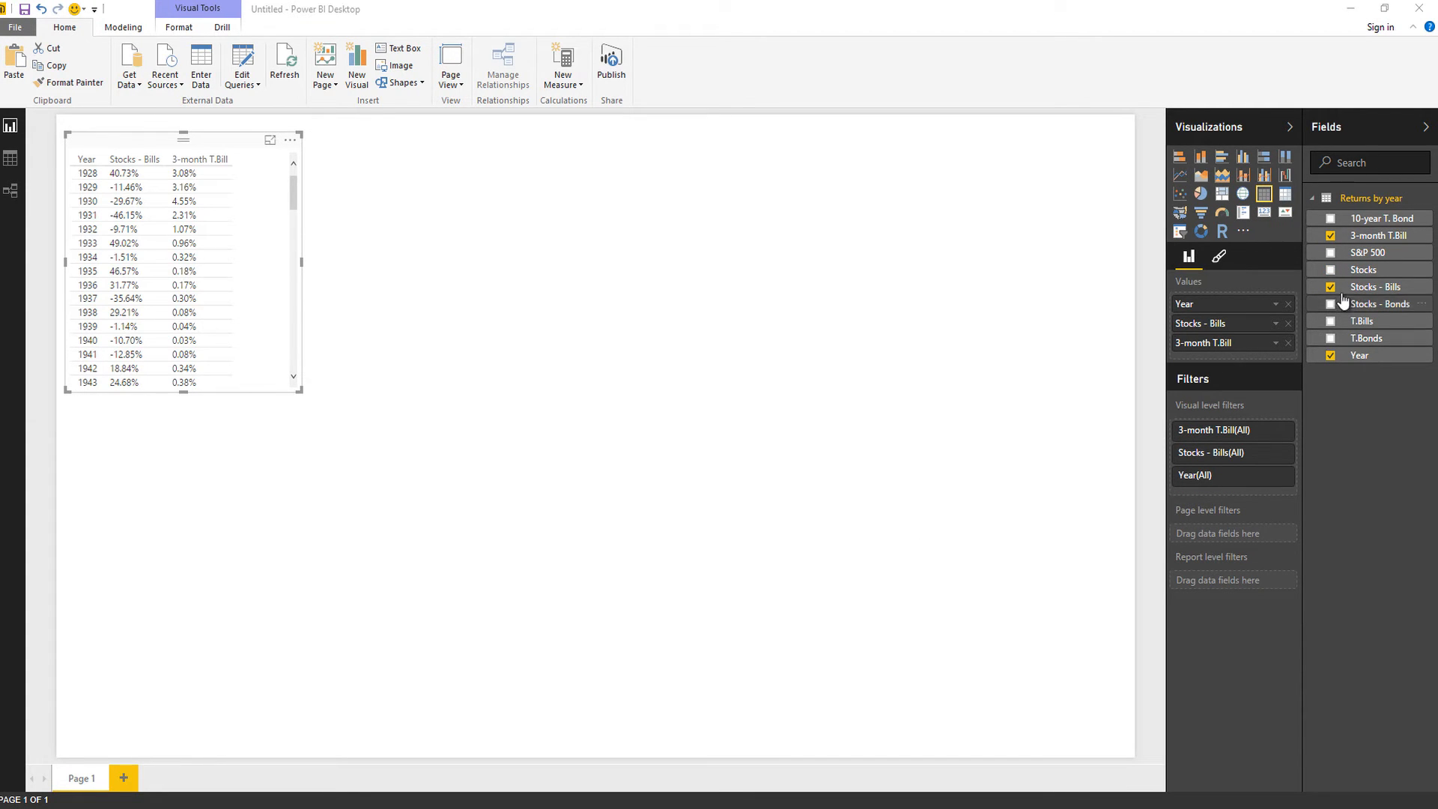
{"action": "left_click", "coordinate": [1329, 235]}
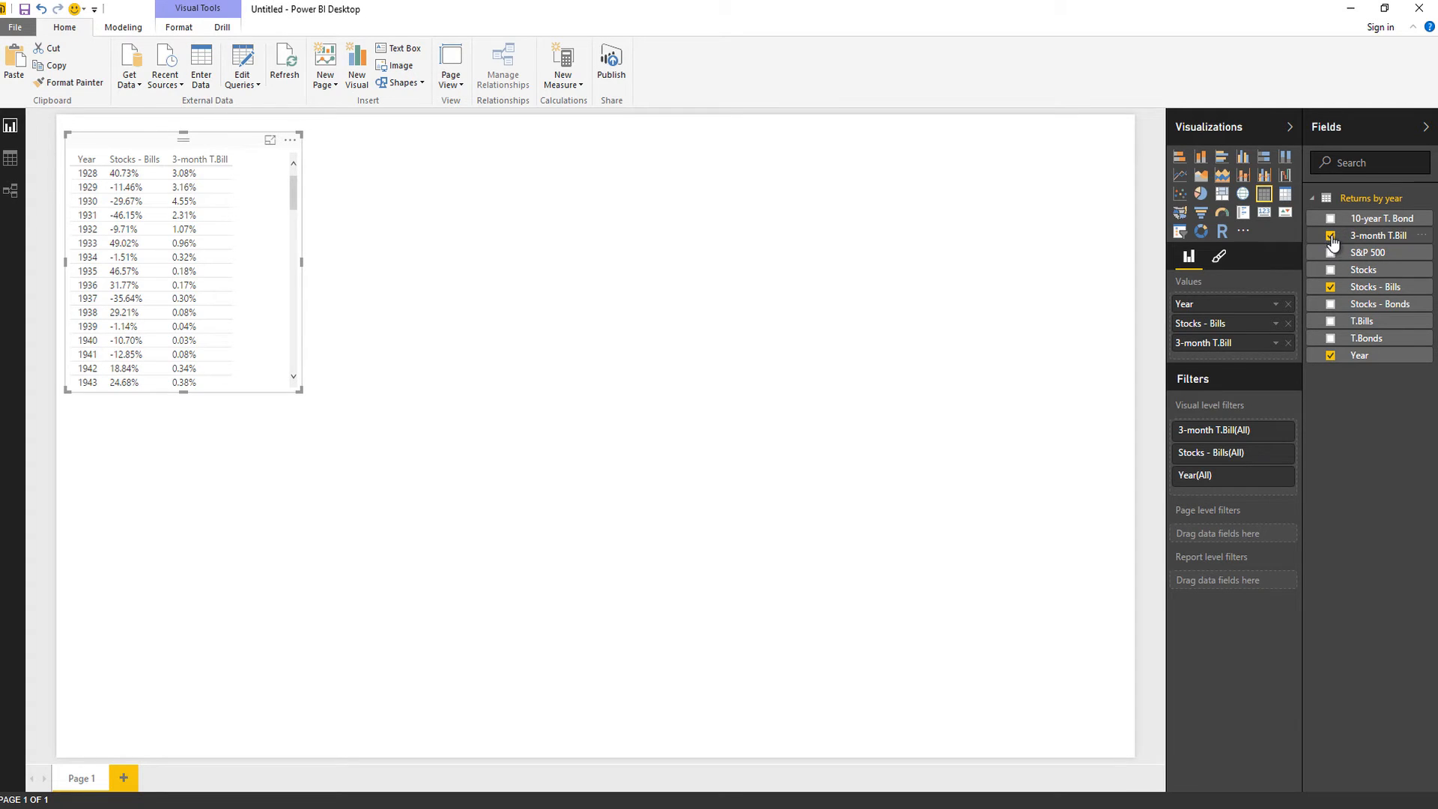
{"action": "left_click", "coordinate": [1332, 357]}
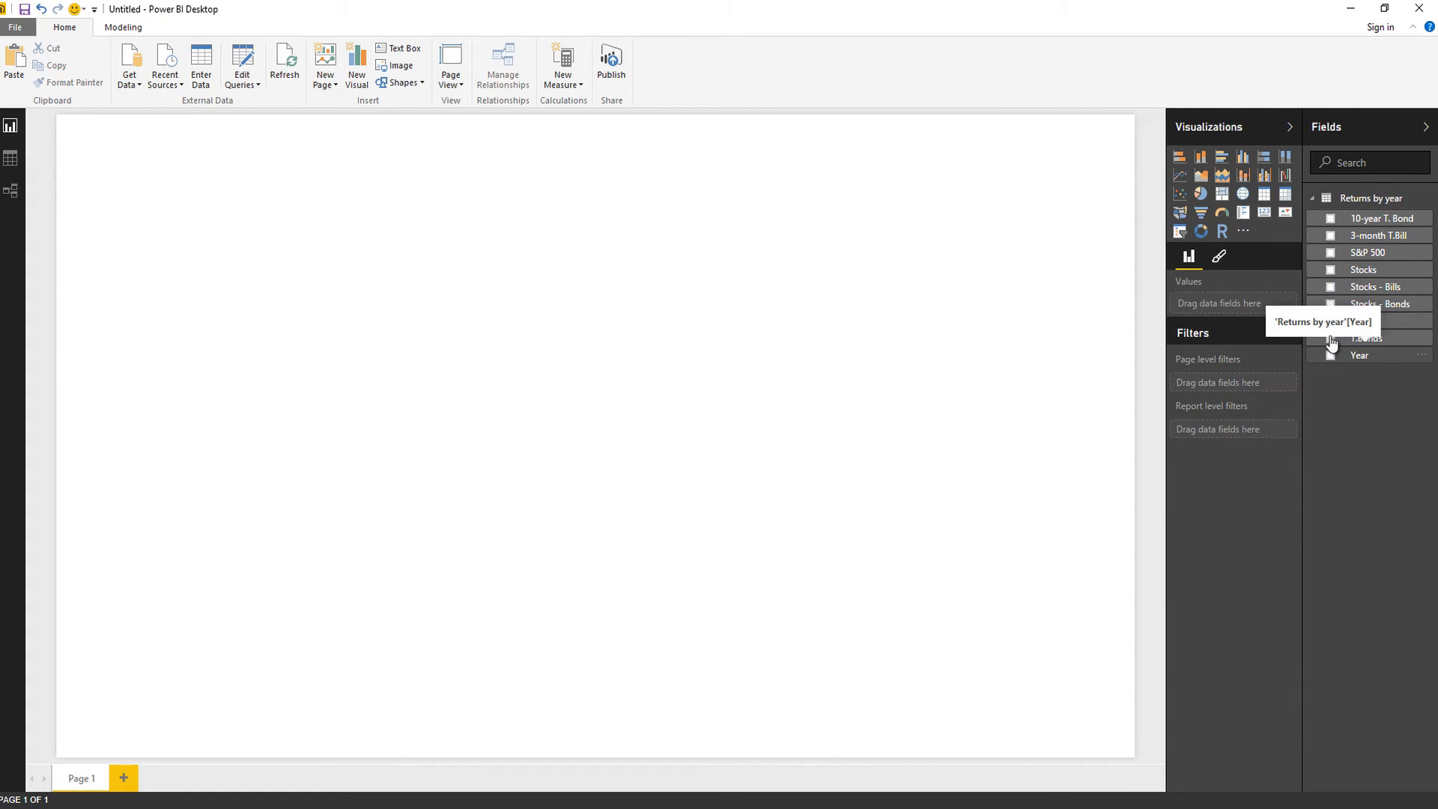
Step: Create a table visual with the Year, Stocks and S&P 500 fields and make it narrower and taller
{"action": "left_click", "coordinate": [1331, 356]}
{"action": "left_click", "coordinate": [1330, 270]}
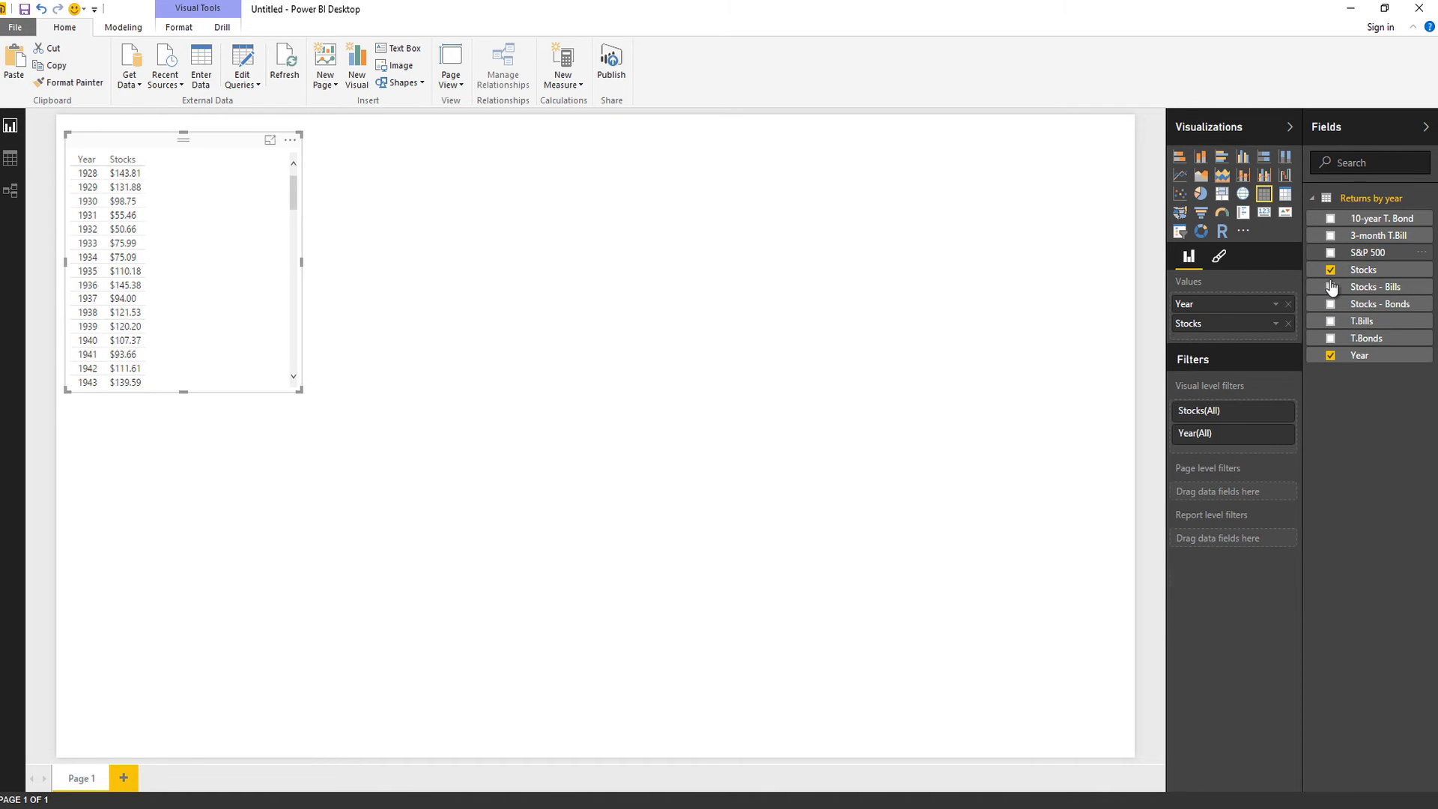
{"action": "left_click", "coordinate": [1330, 252]}
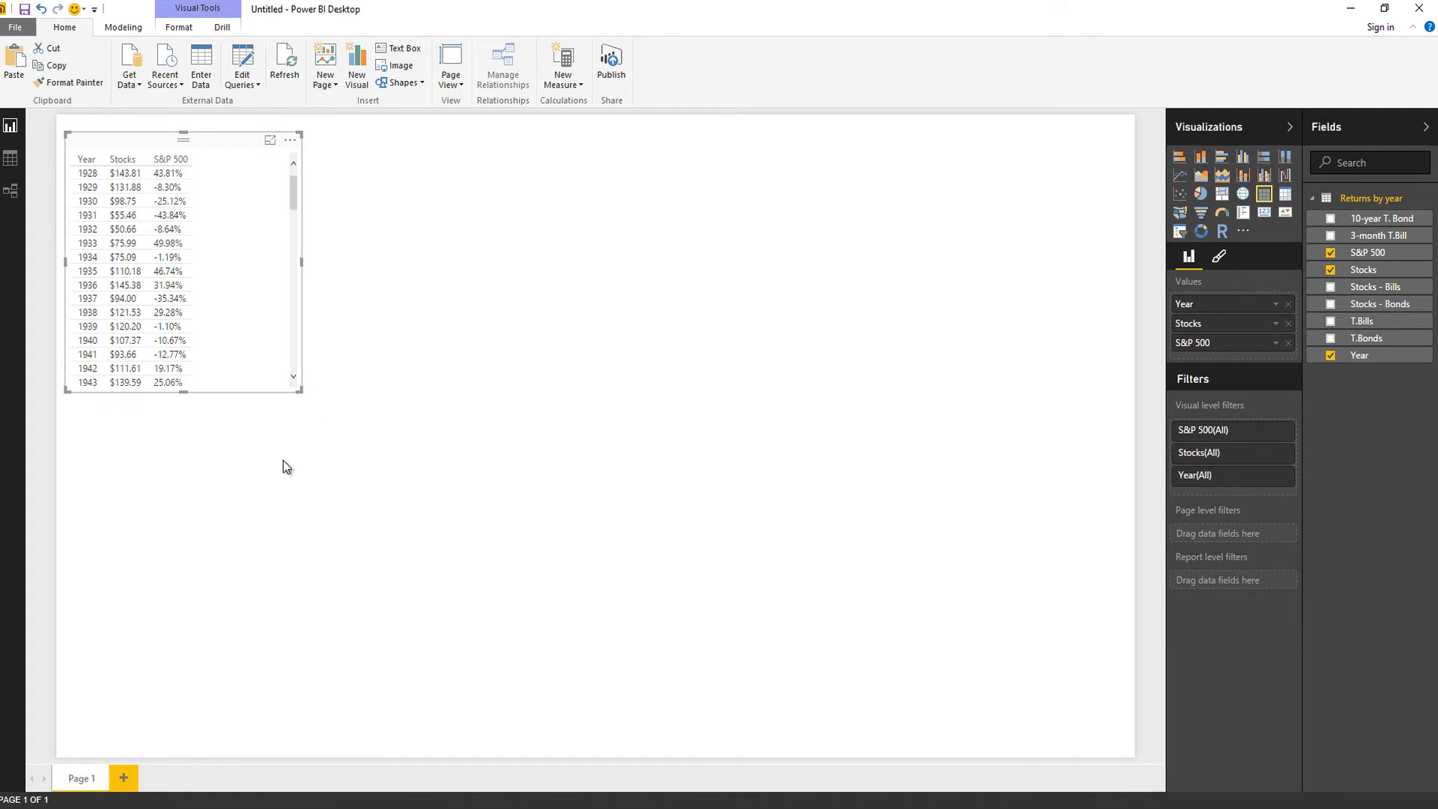
{"action": "left_click_drag", "start_coordinate": [299, 390], "coordinate": [254, 571]}
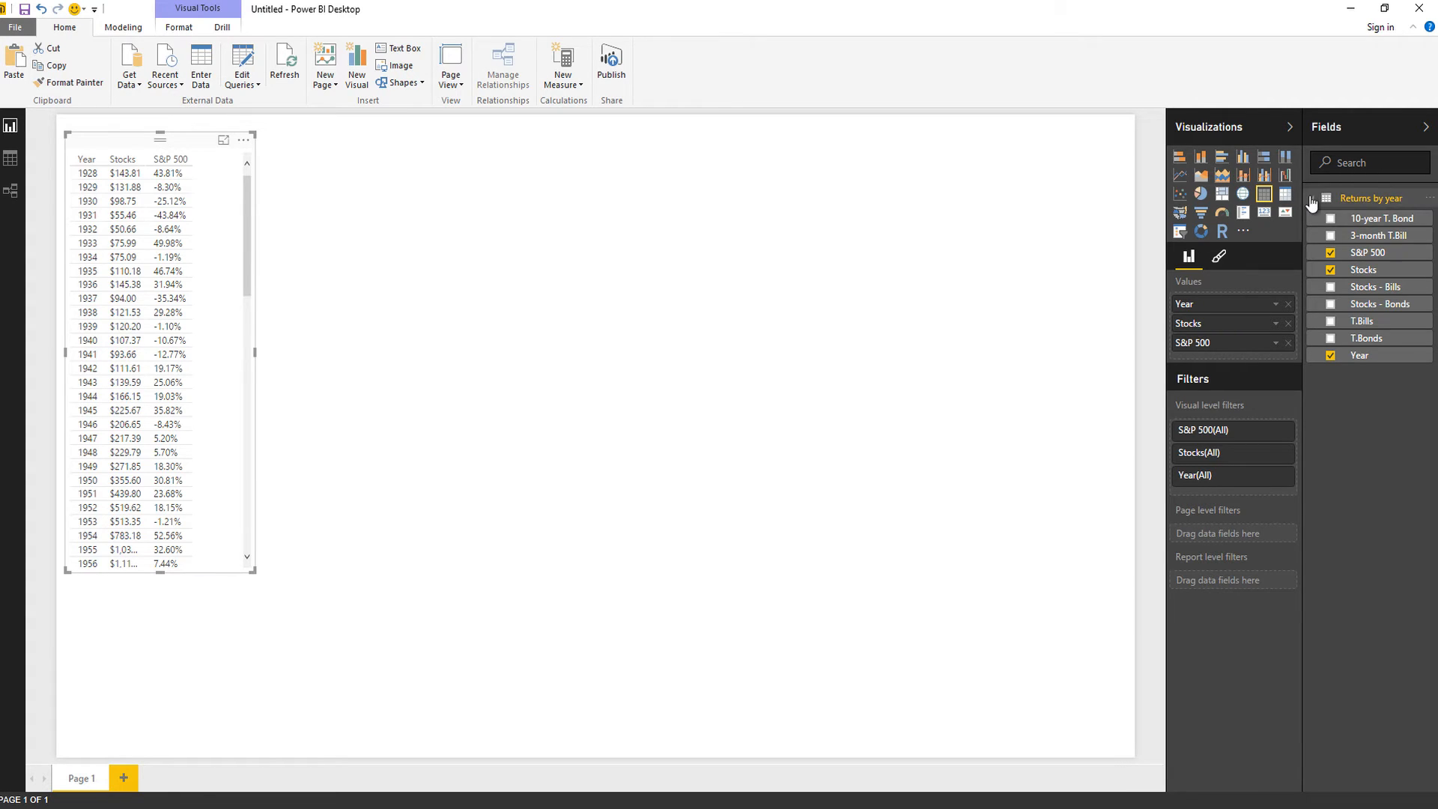
{"action": "left_click", "coordinate": [129, 82]}
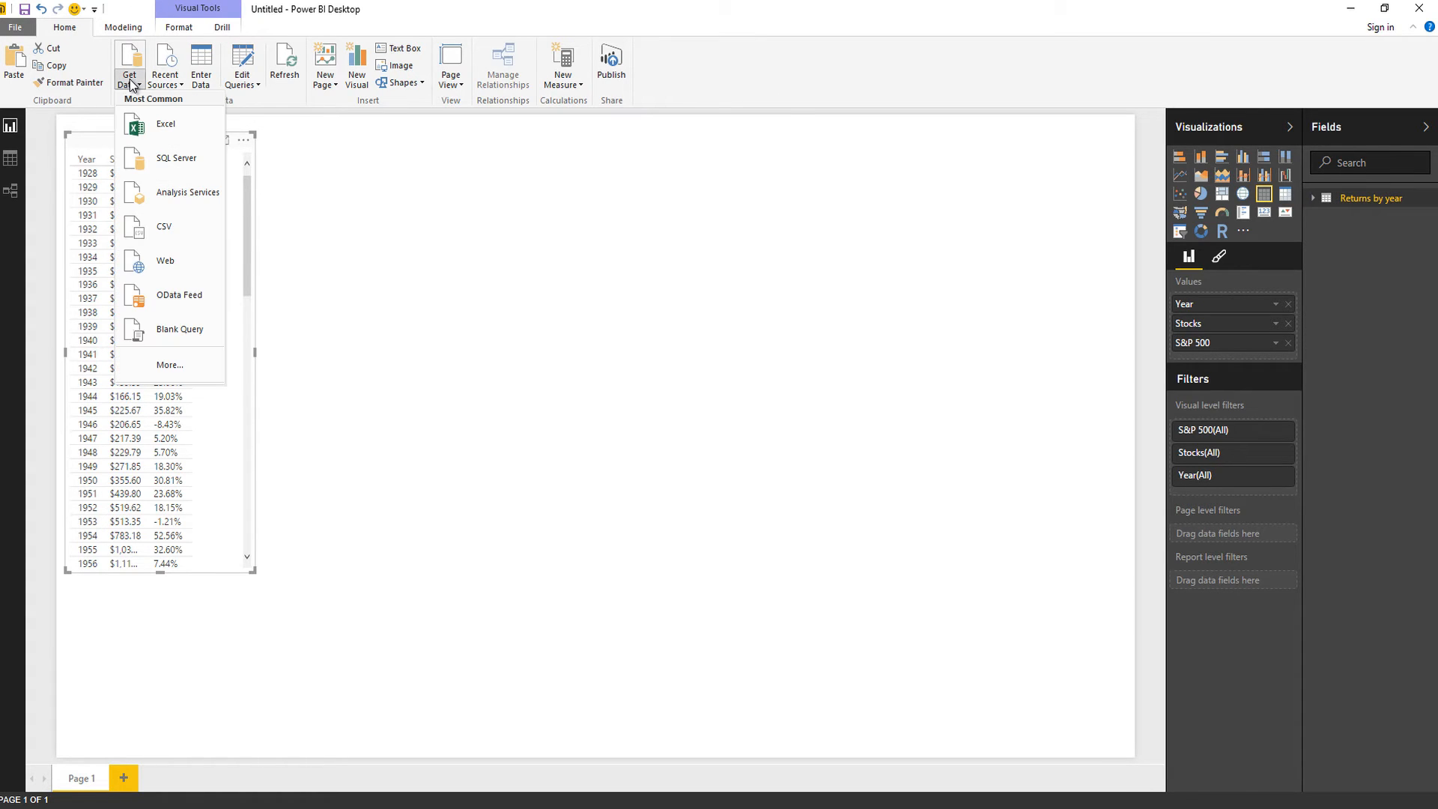
{"action": "left_click", "coordinate": [167, 253]}
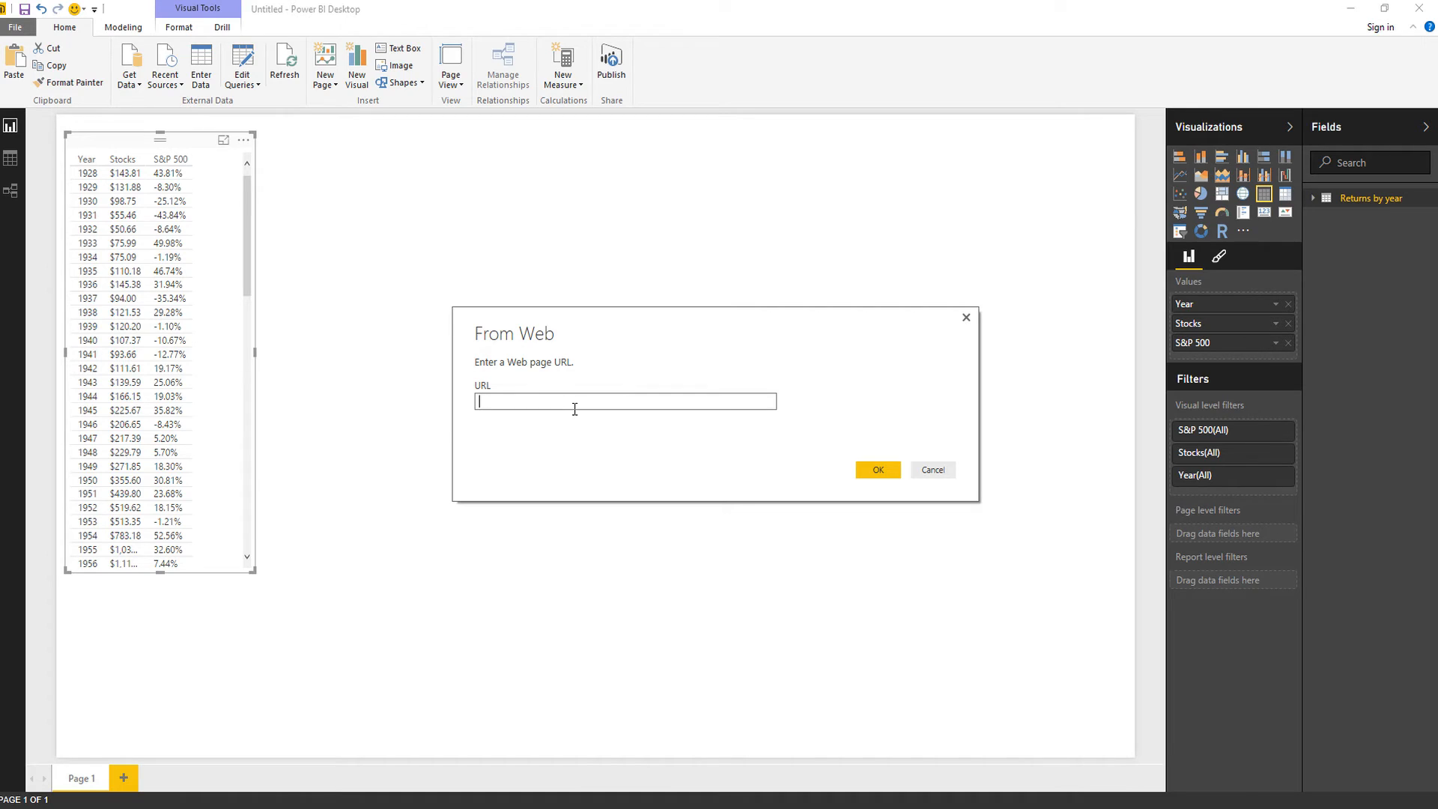
{"action": "key", "text": "ctrl+v"}
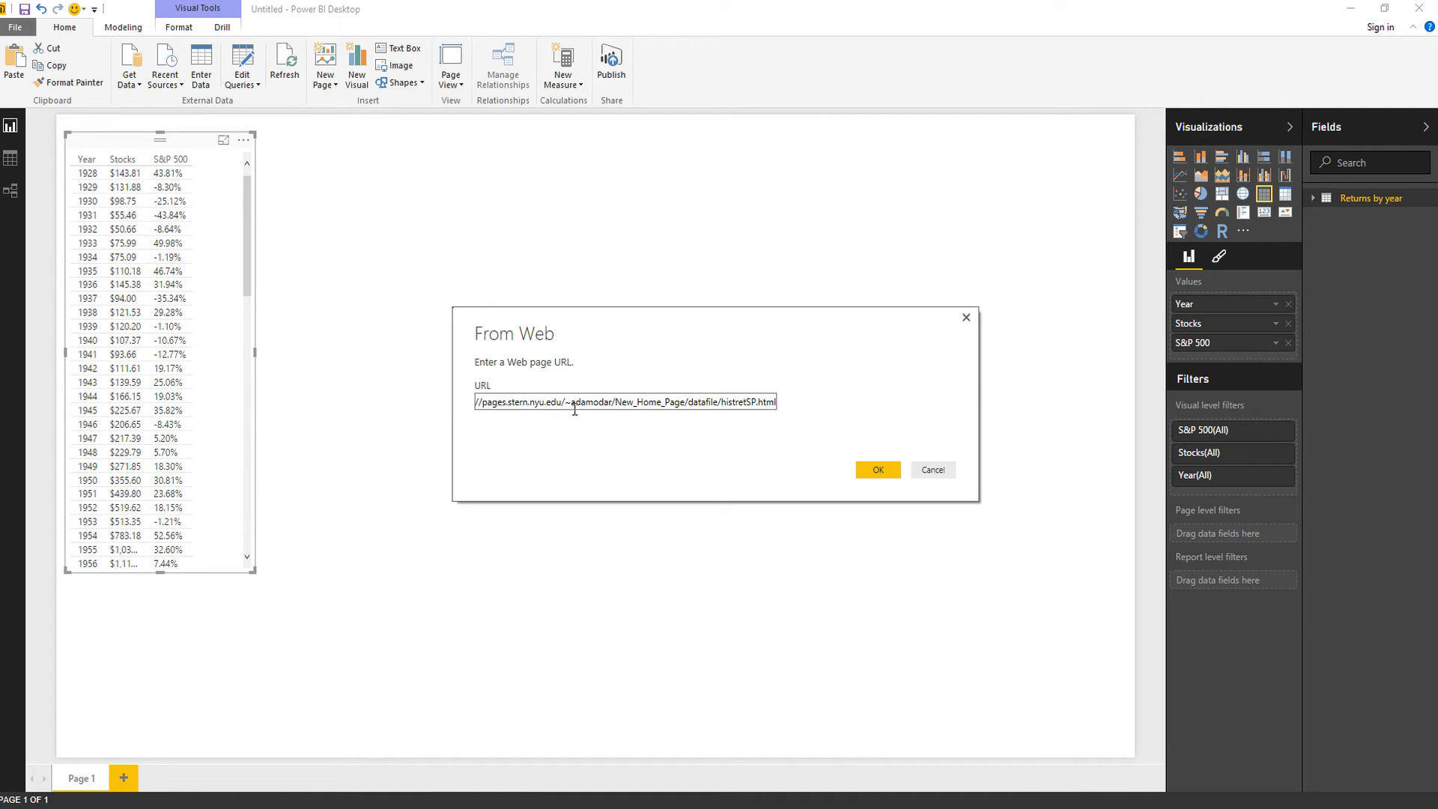
{"action": "left_click_drag", "start_coordinate": [546, 388], "coordinate": [410, 391]}
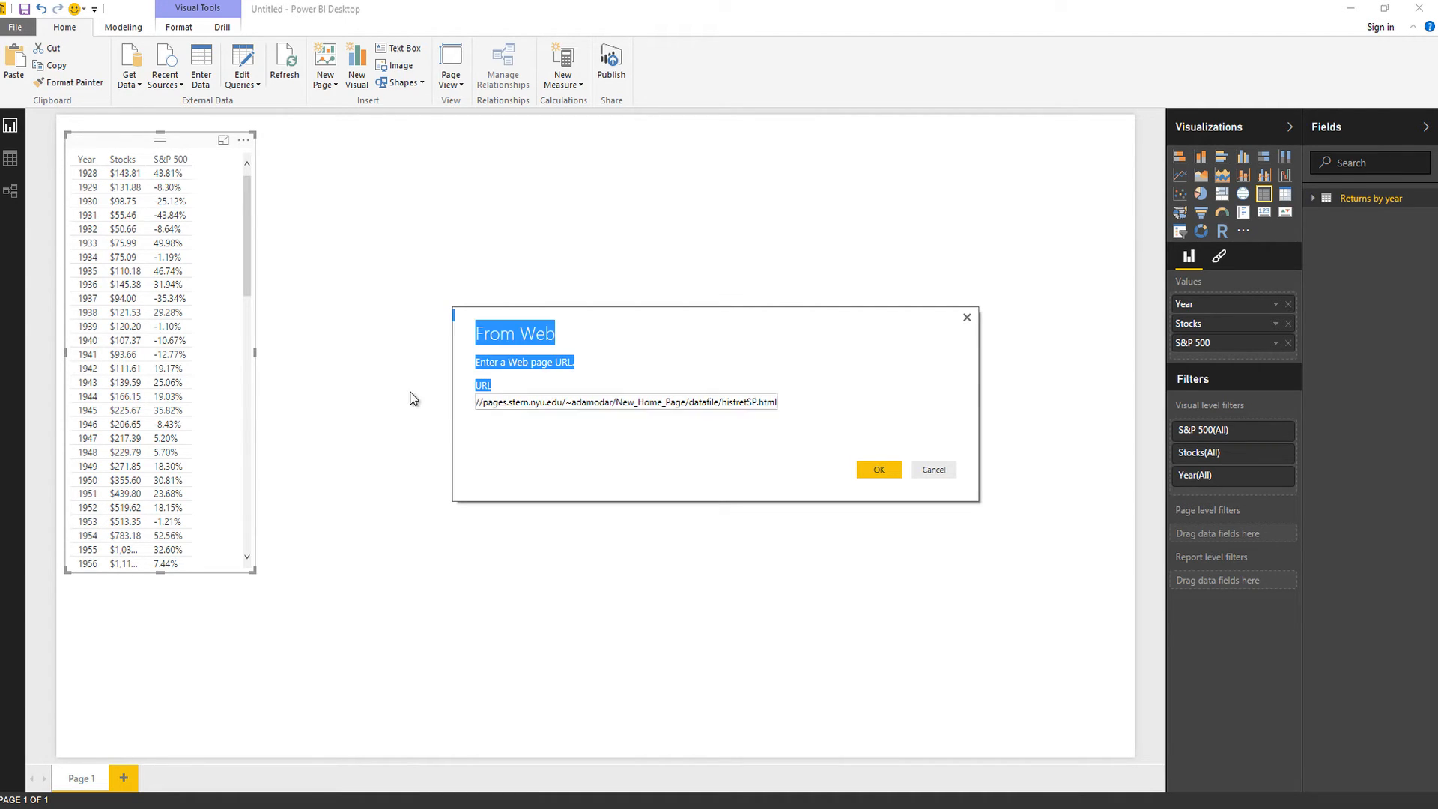
{"action": "left_click", "coordinate": [529, 401]}
{"action": "left_click_drag", "start_coordinate": [565, 401], "coordinate": [627, 429]}
{"action": "left_click", "coordinate": [870, 469]}
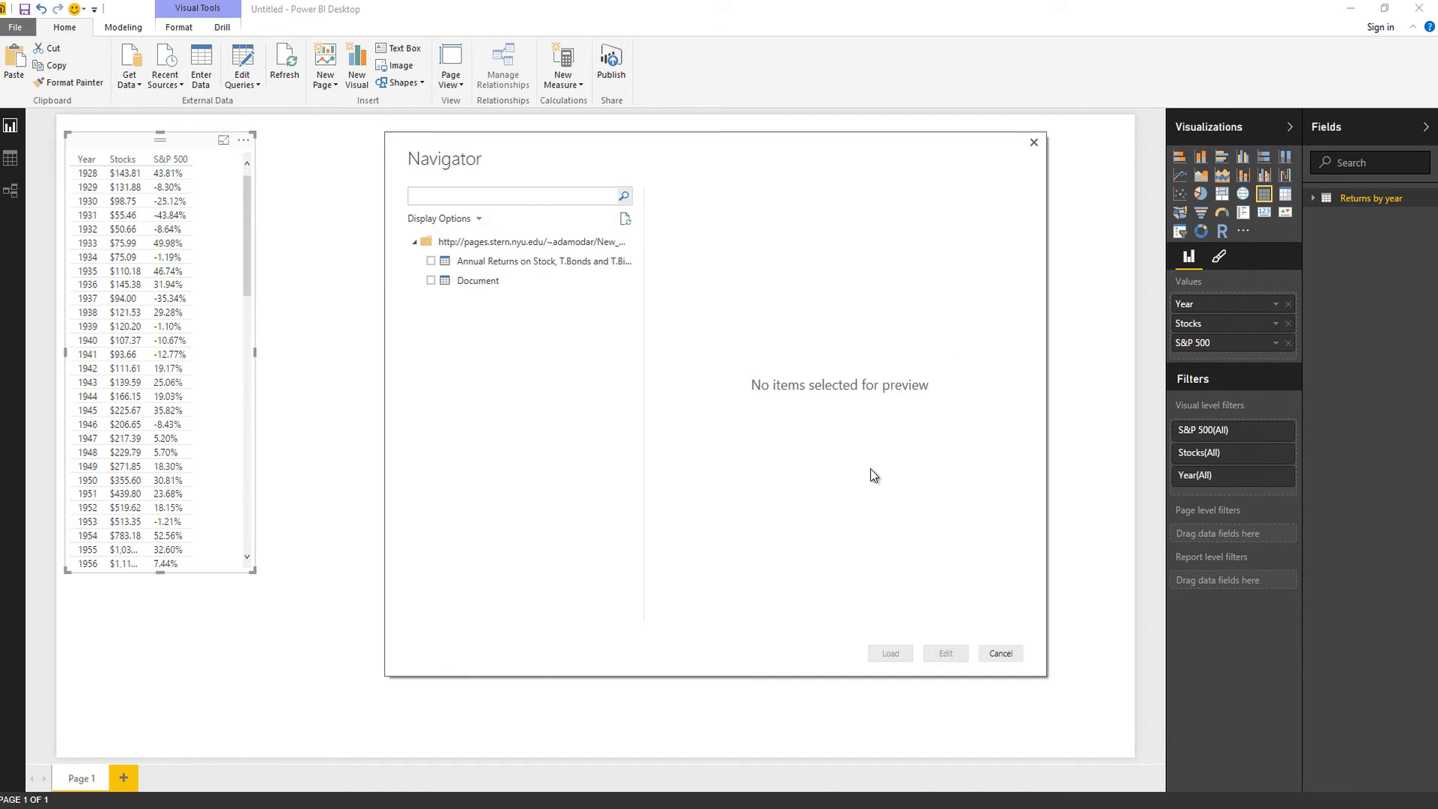
Step: Select the Annual Returns on Stock, T.Bonds and T.Bills: 1928 - Current web table and open it for editing
{"action": "left_click", "coordinate": [431, 261]}
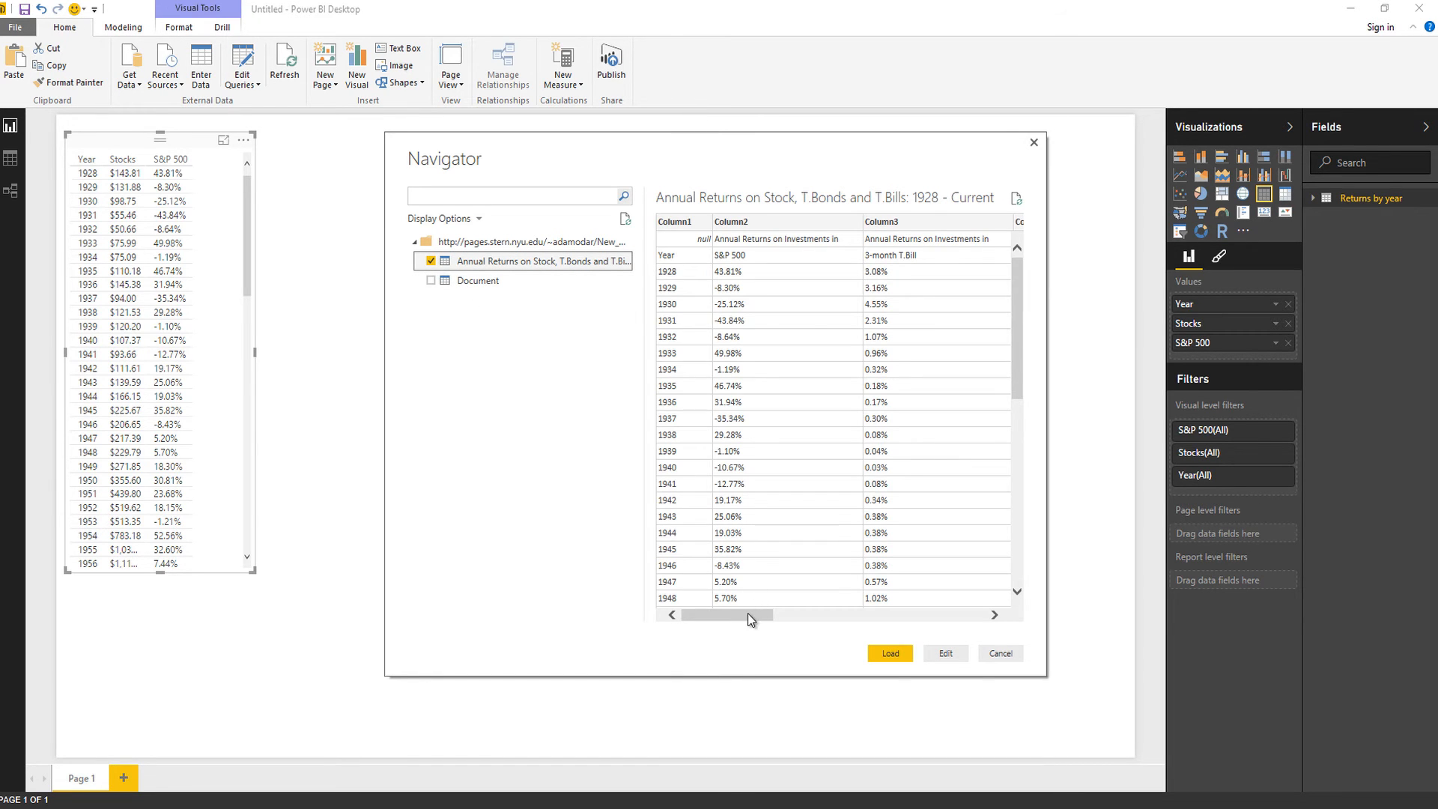
{"action": "left_click_drag", "start_coordinate": [747, 614], "coordinate": [927, 619]}
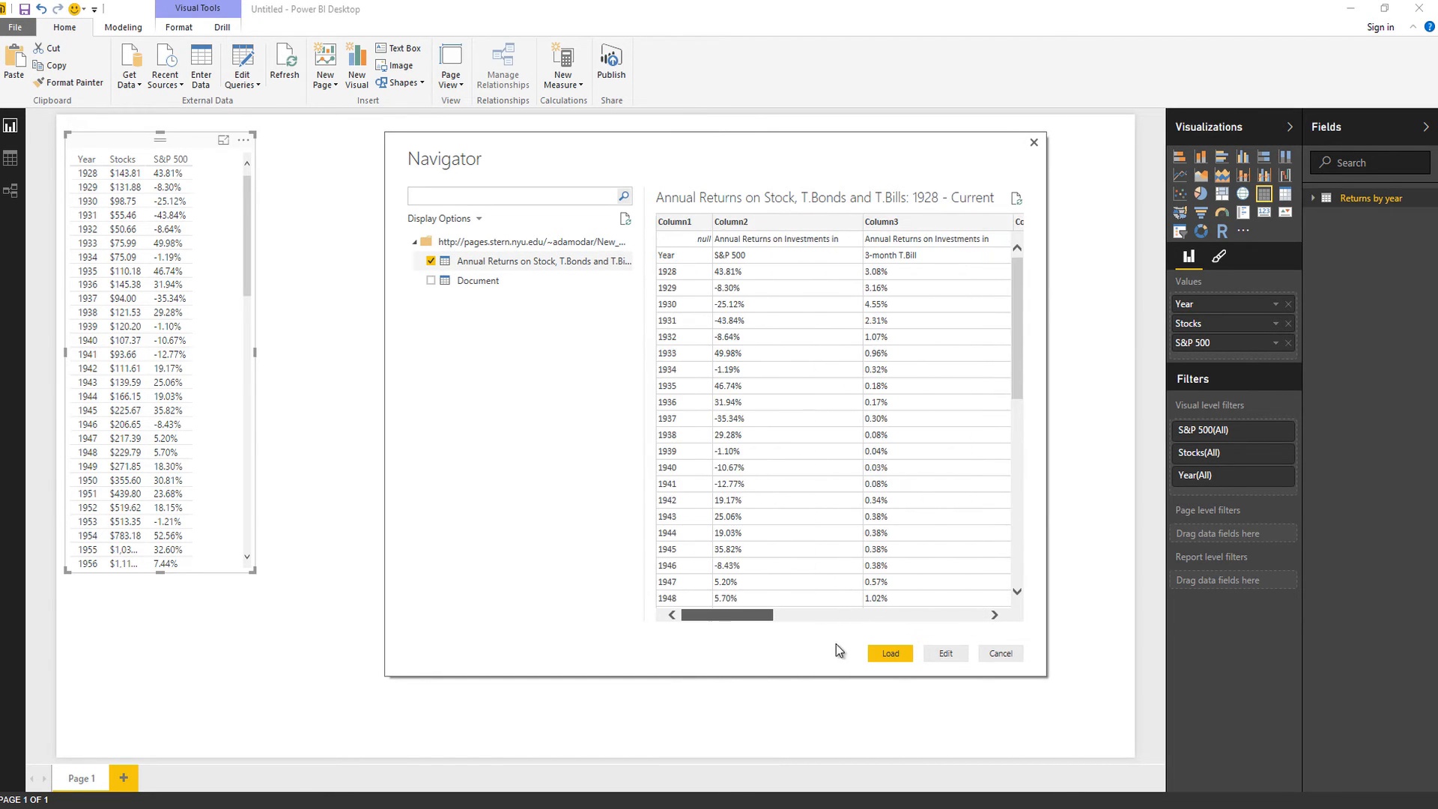
{"action": "left_click", "coordinate": [948, 653]}
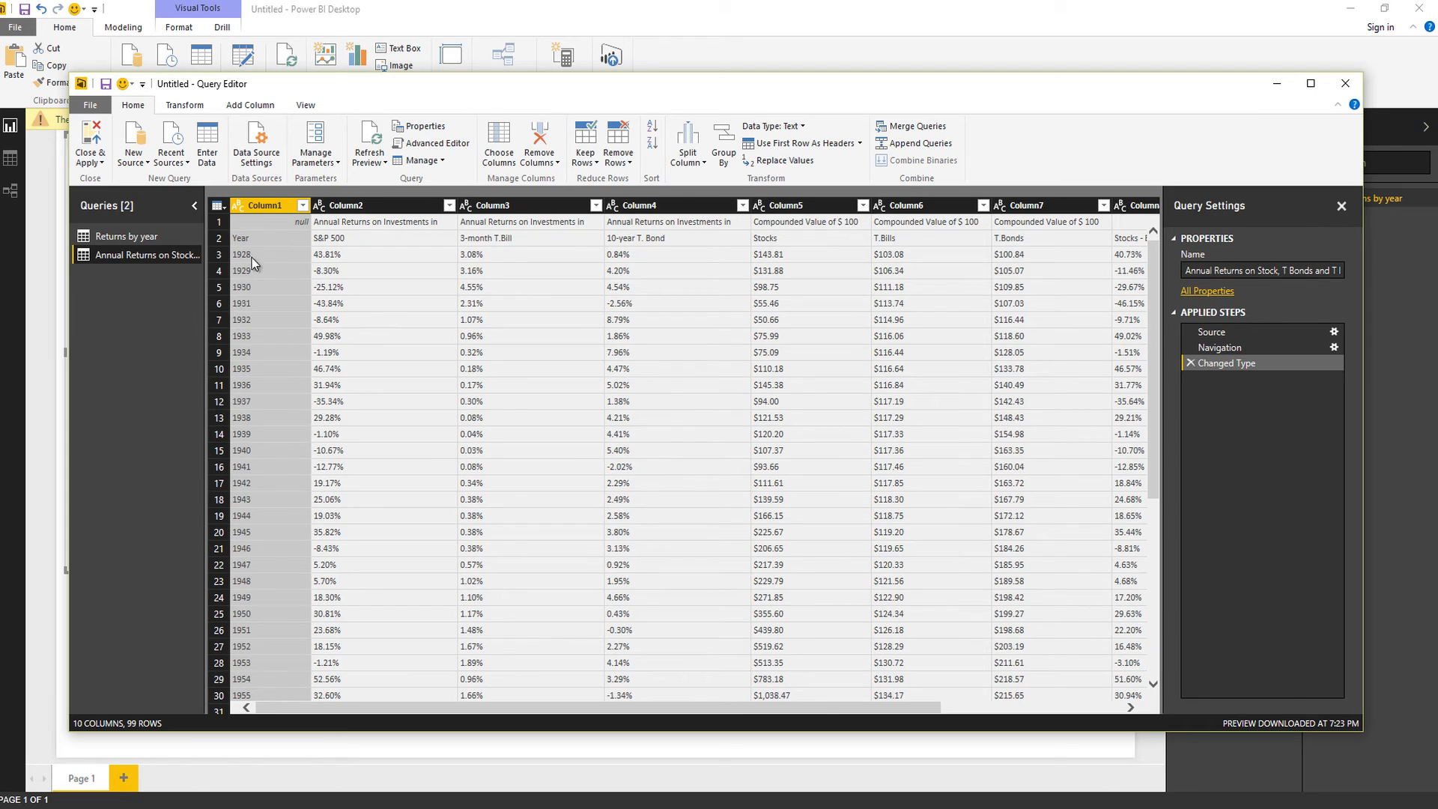
Step: Remove the top 1 row from the Annual Returns on Stock query
{"action": "left_click", "coordinate": [618, 156]}
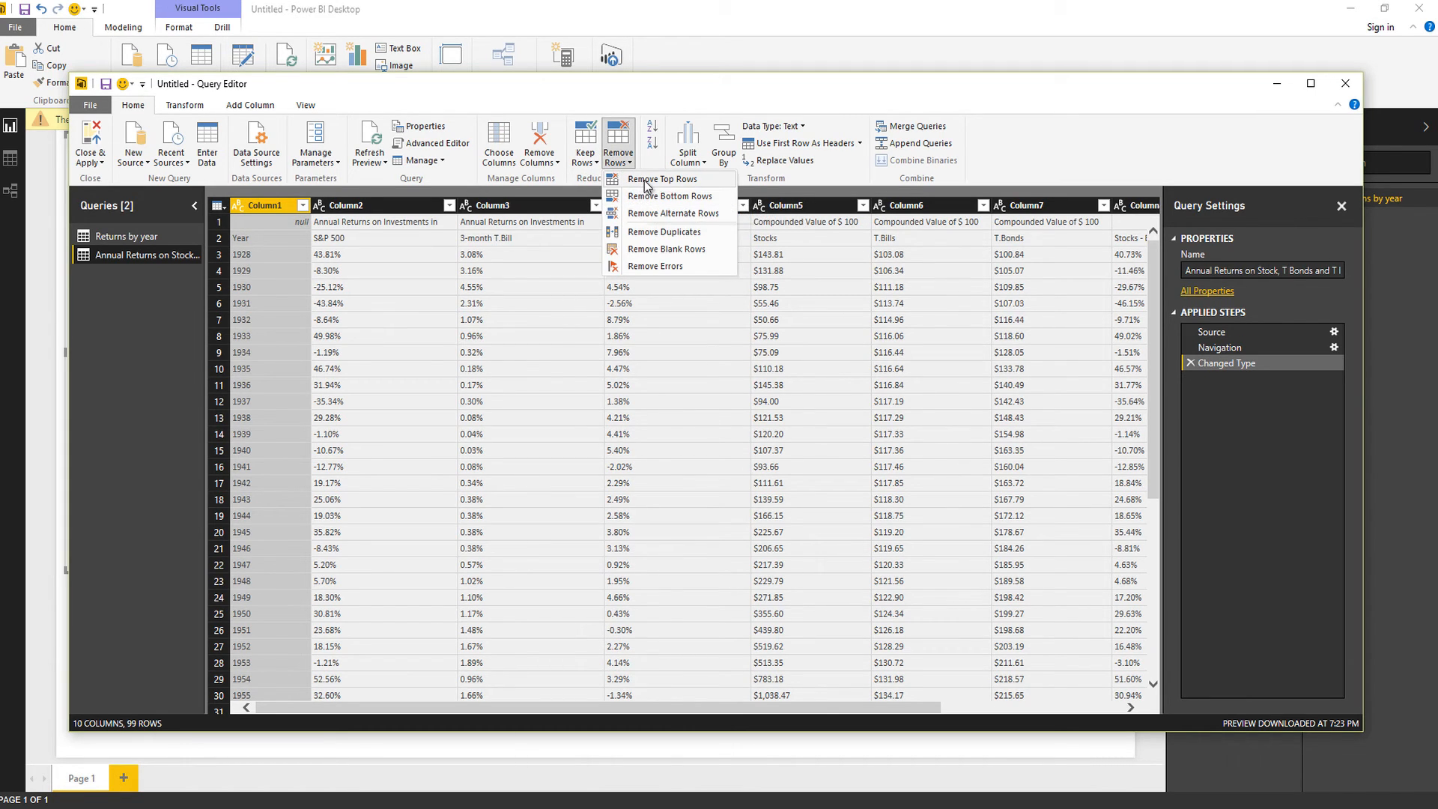
{"action": "left_click", "coordinate": [640, 196]}
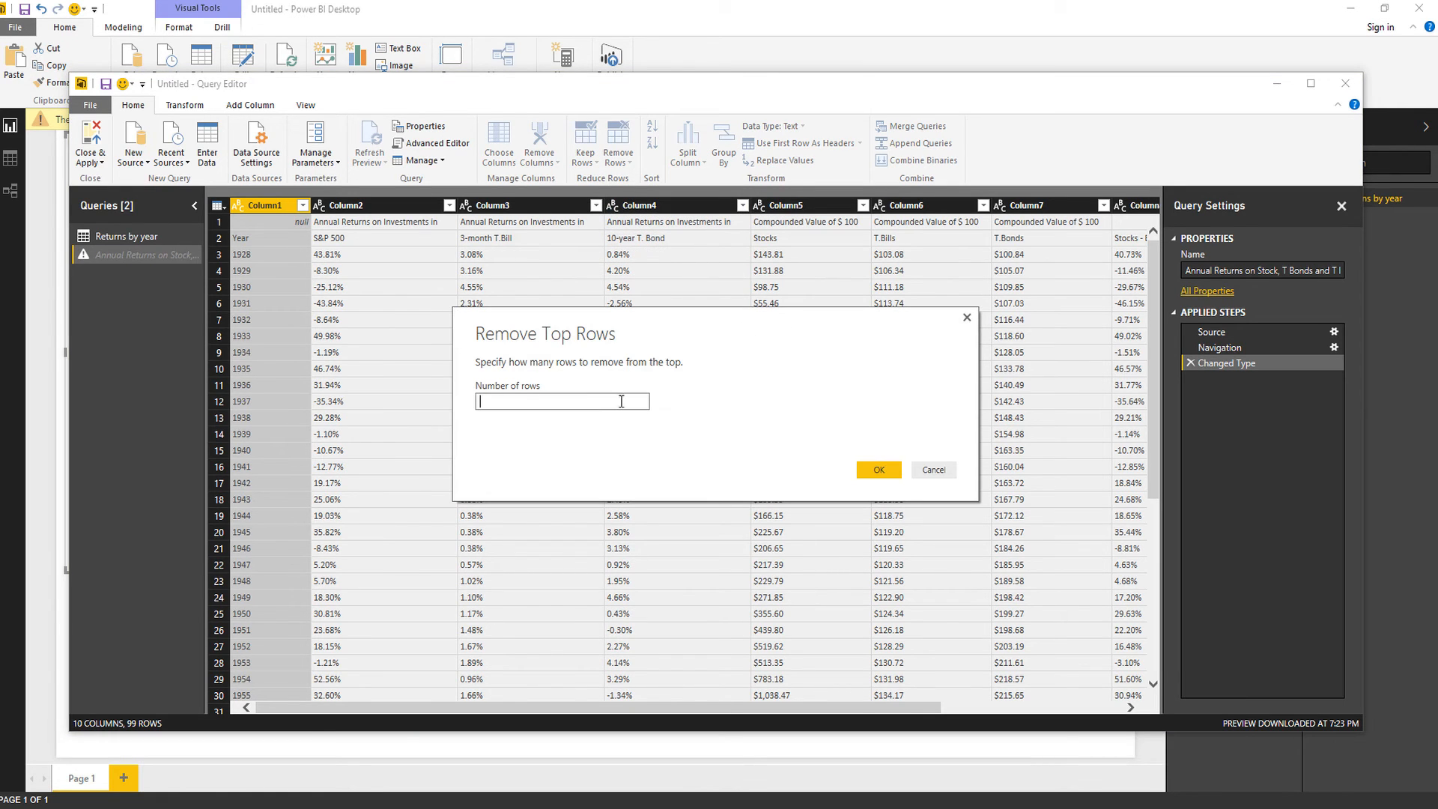
{"action": "type", "text": "1"}
{"action": "left_click", "coordinate": [862, 469]}
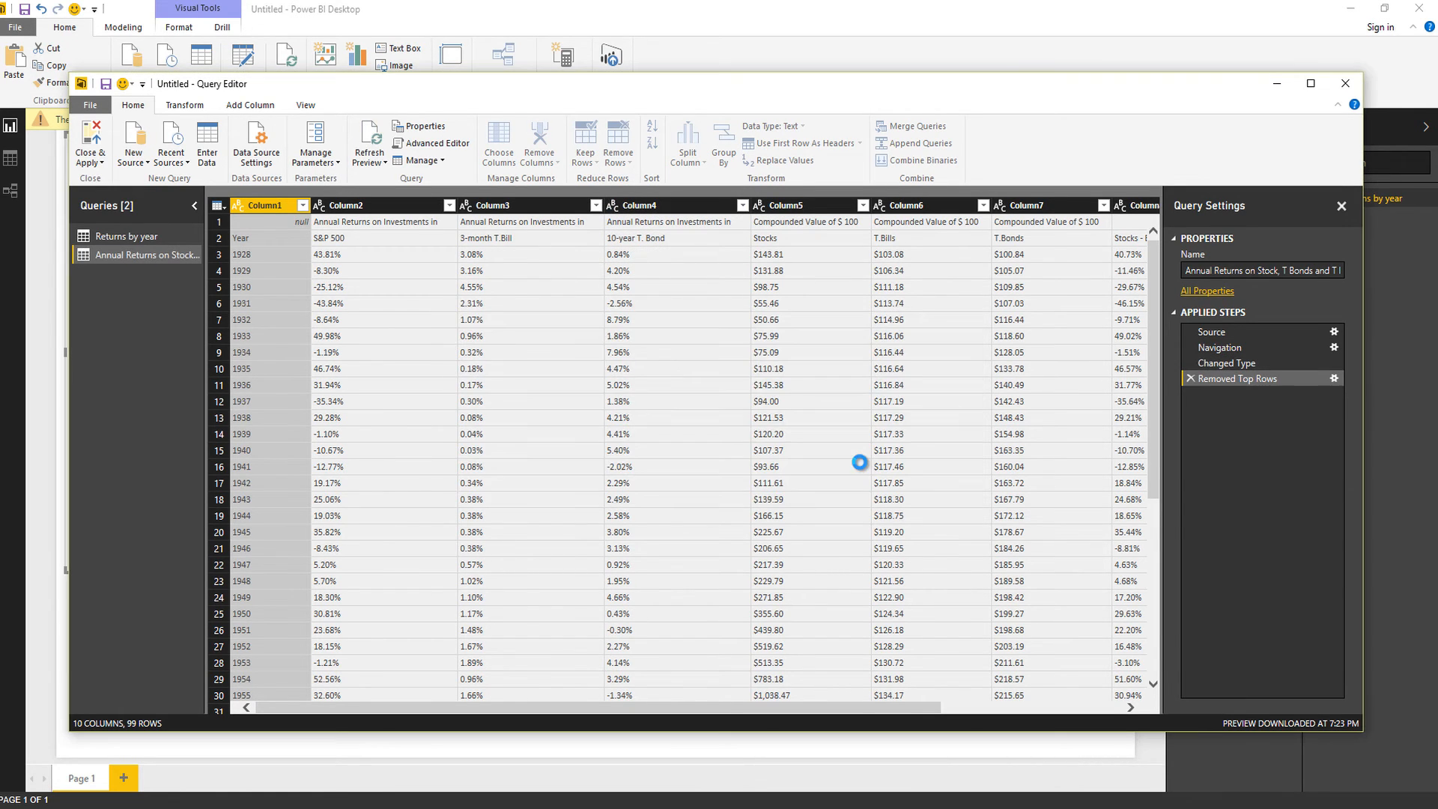
Step: Use the first row of the Annual Returns query as headers and apply the query changes to the report
{"action": "left_click", "coordinate": [618, 239]}
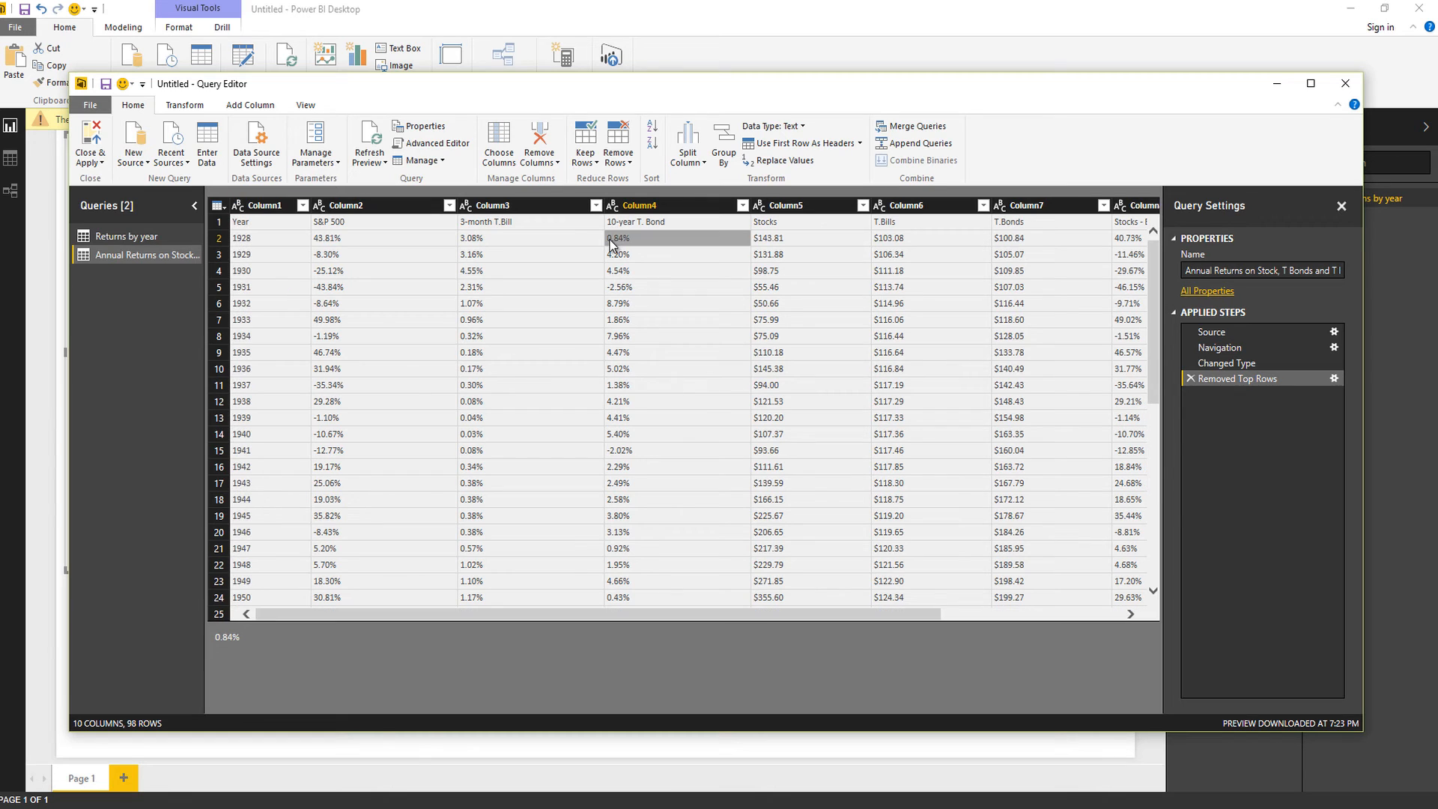
{"action": "left_click", "coordinate": [800, 143]}
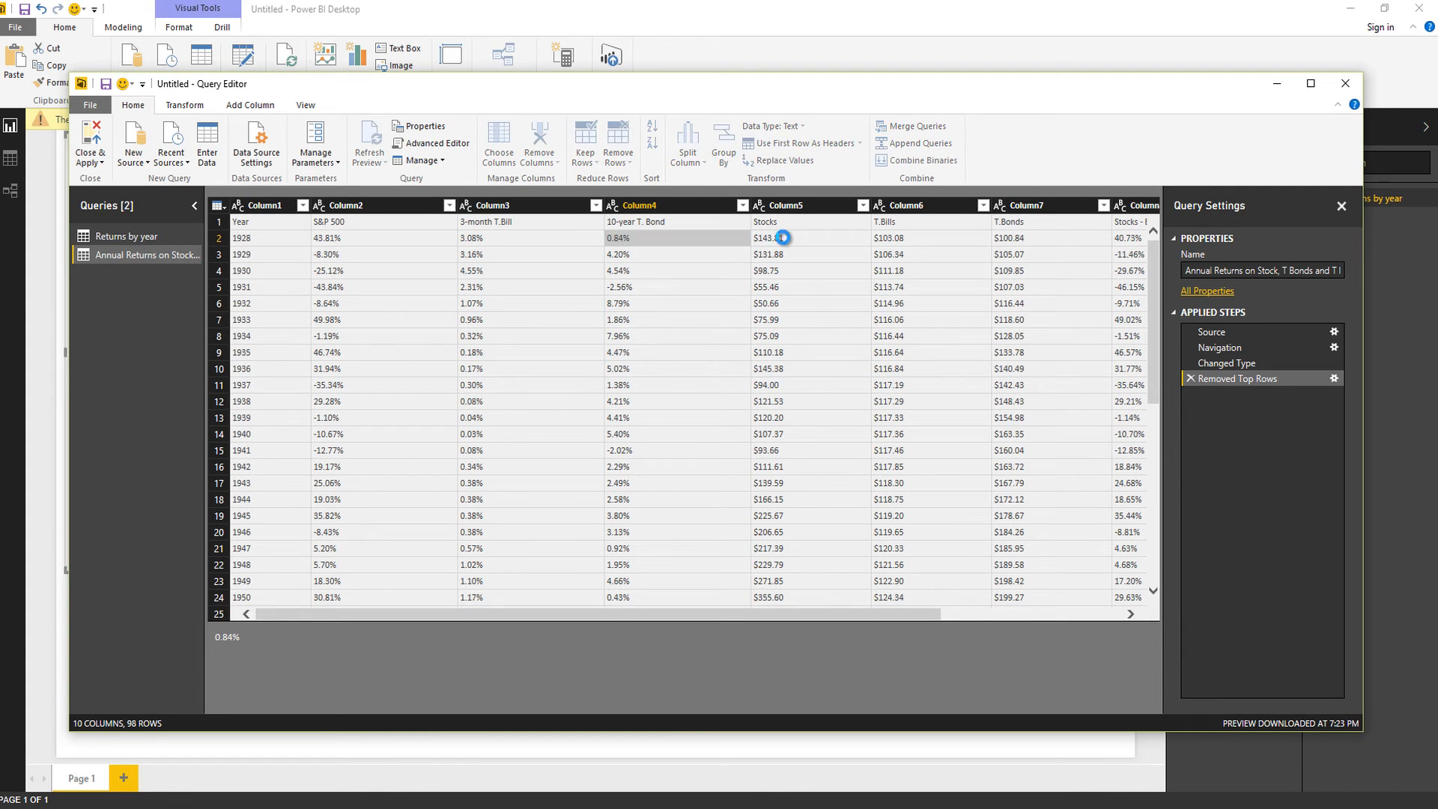
{"action": "left_click", "coordinate": [91, 143]}
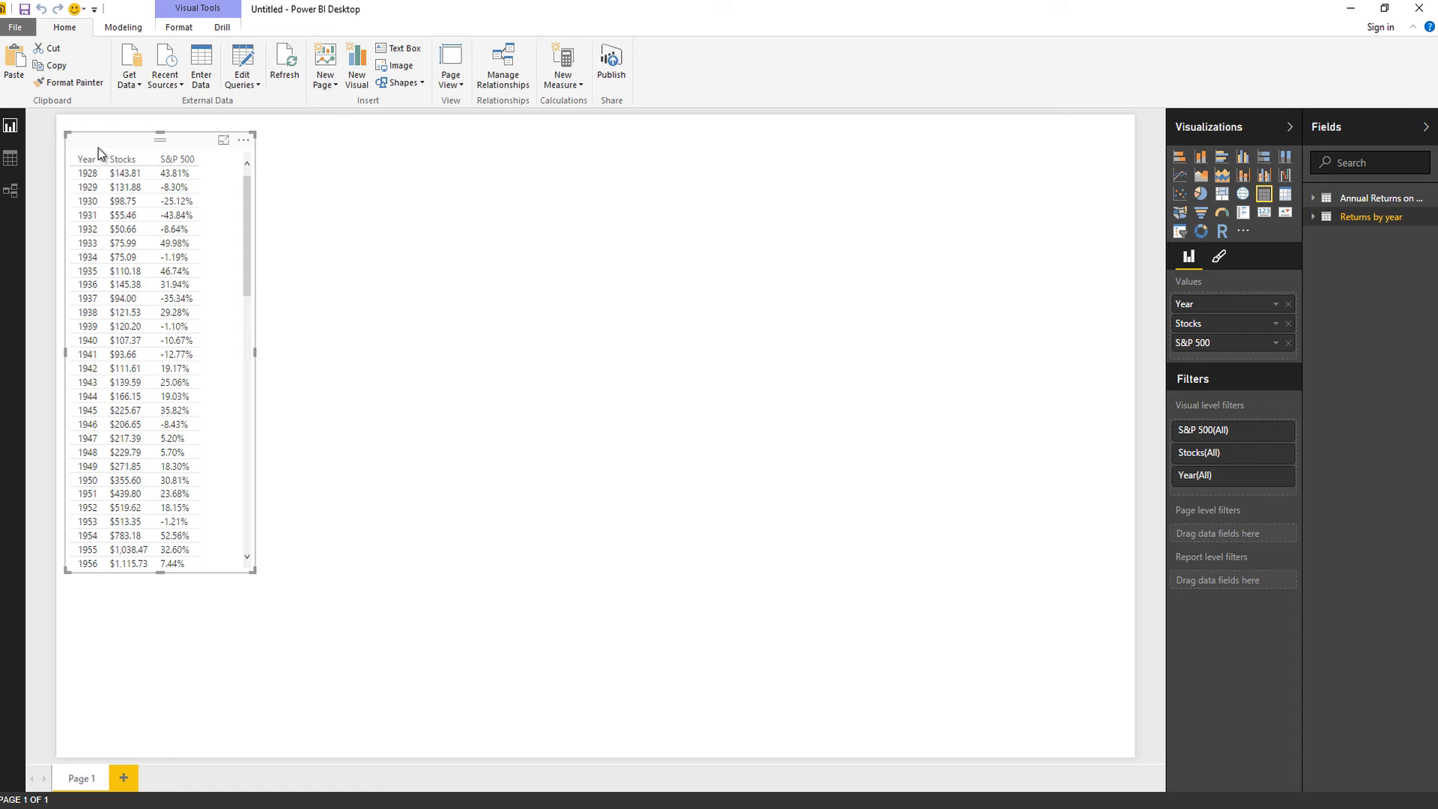
Step: Check which R home directory is set in the global R Scripting options and close the options without changes
{"action": "left_click", "coordinate": [522, 504]}
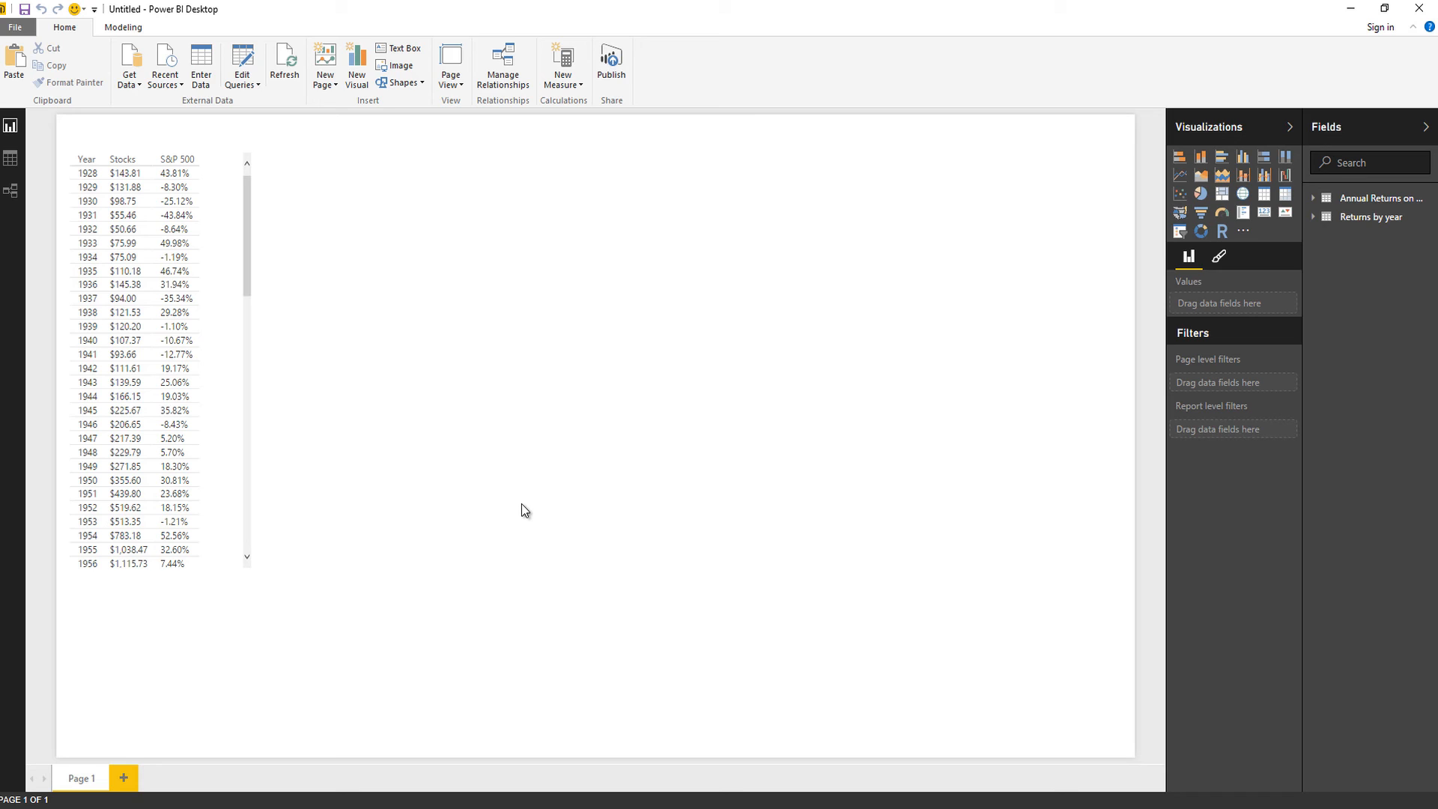
{"action": "left_click", "coordinate": [27, 29]}
{"action": "left_click", "coordinate": [27, 29]}
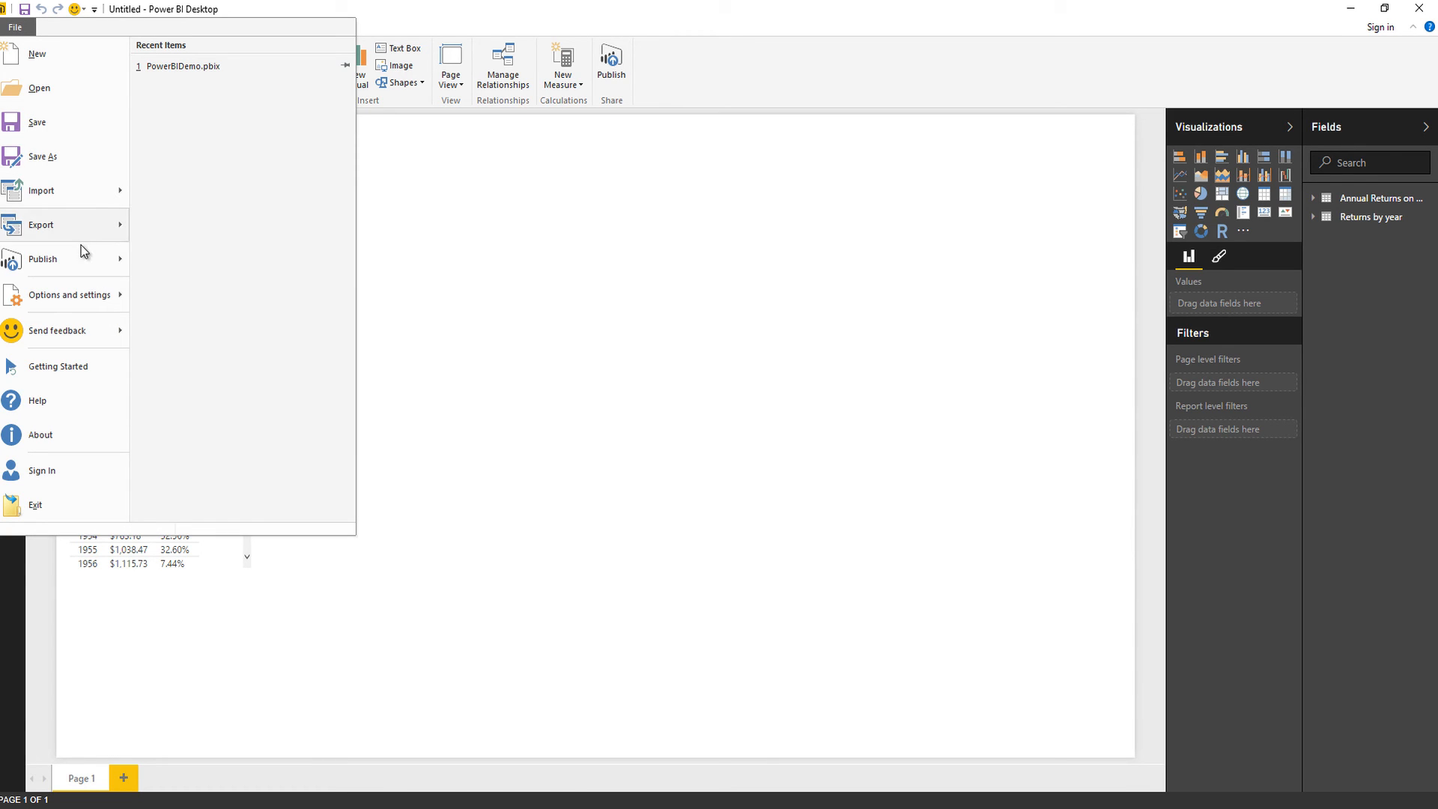
{"action": "mouse_move", "coordinate": [79, 292]}
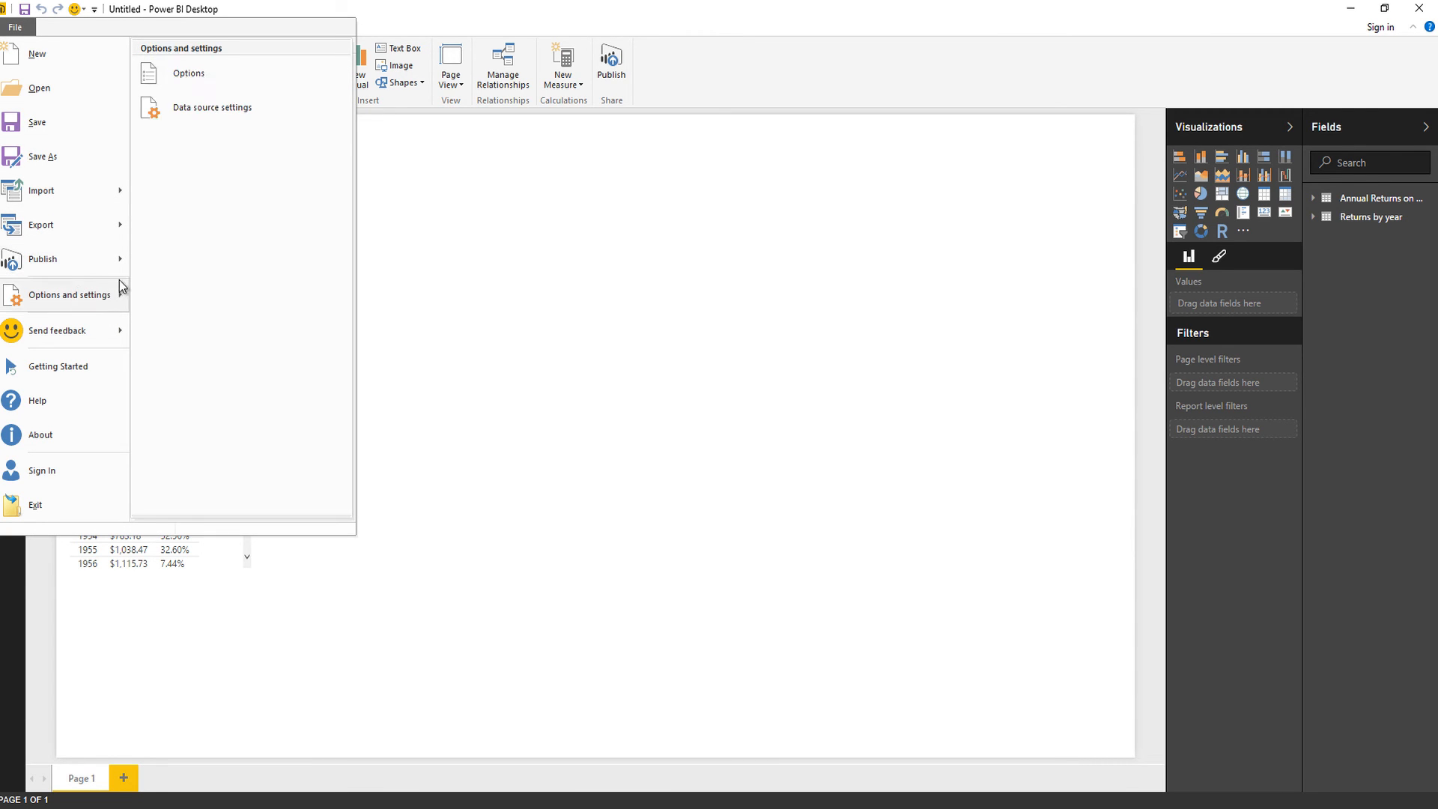
{"action": "left_click", "coordinate": [201, 80]}
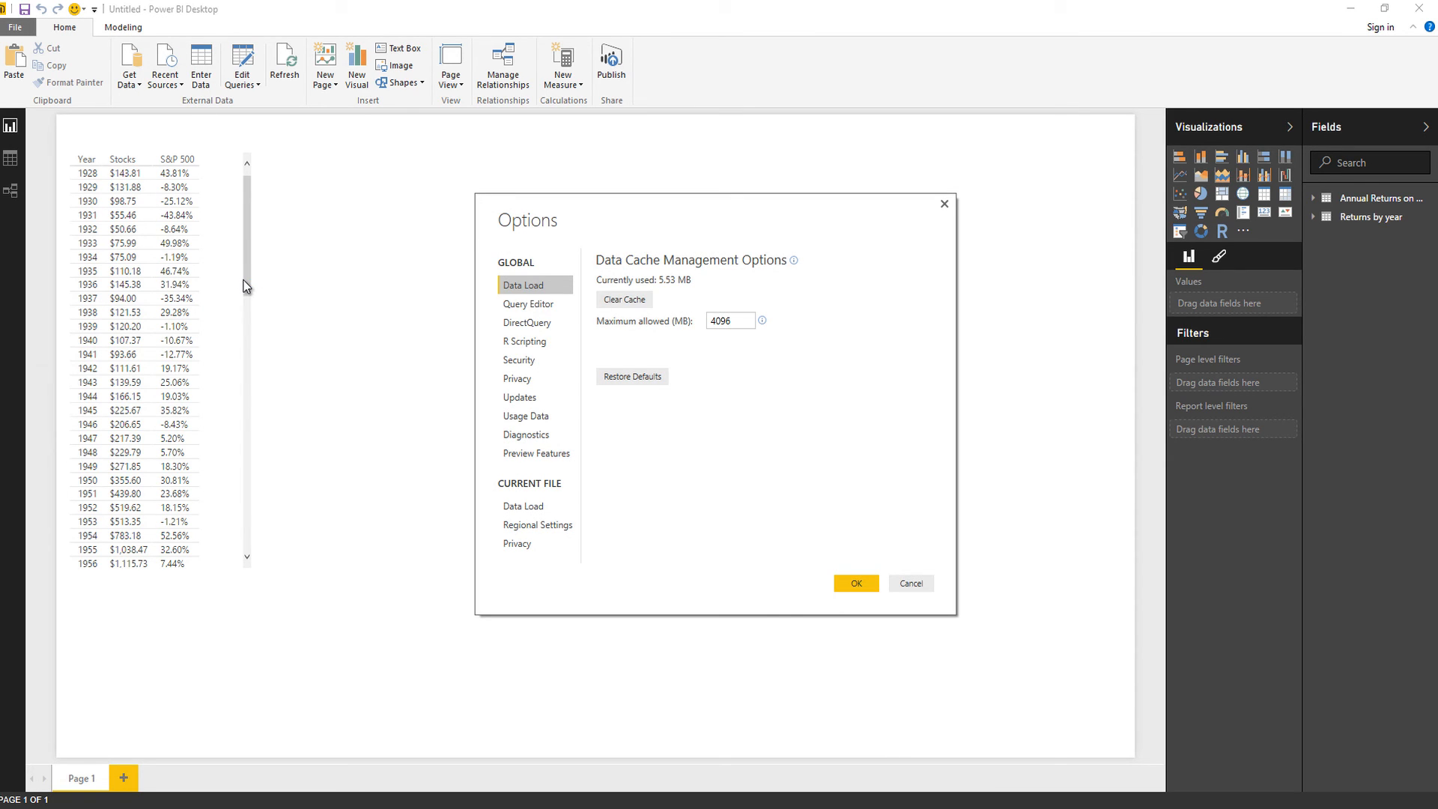
{"action": "left_click", "coordinate": [539, 341]}
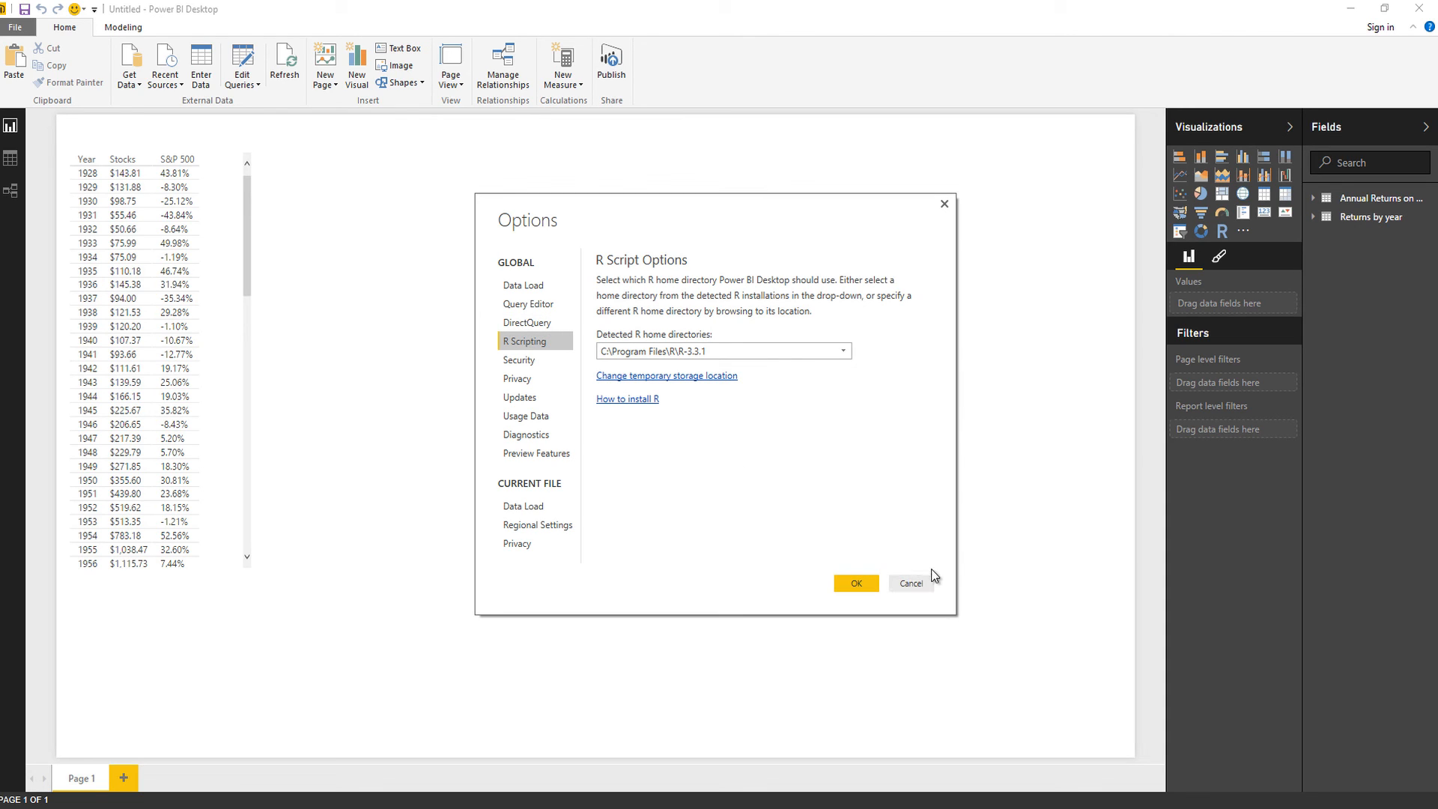
{"action": "left_click", "coordinate": [911, 583]}
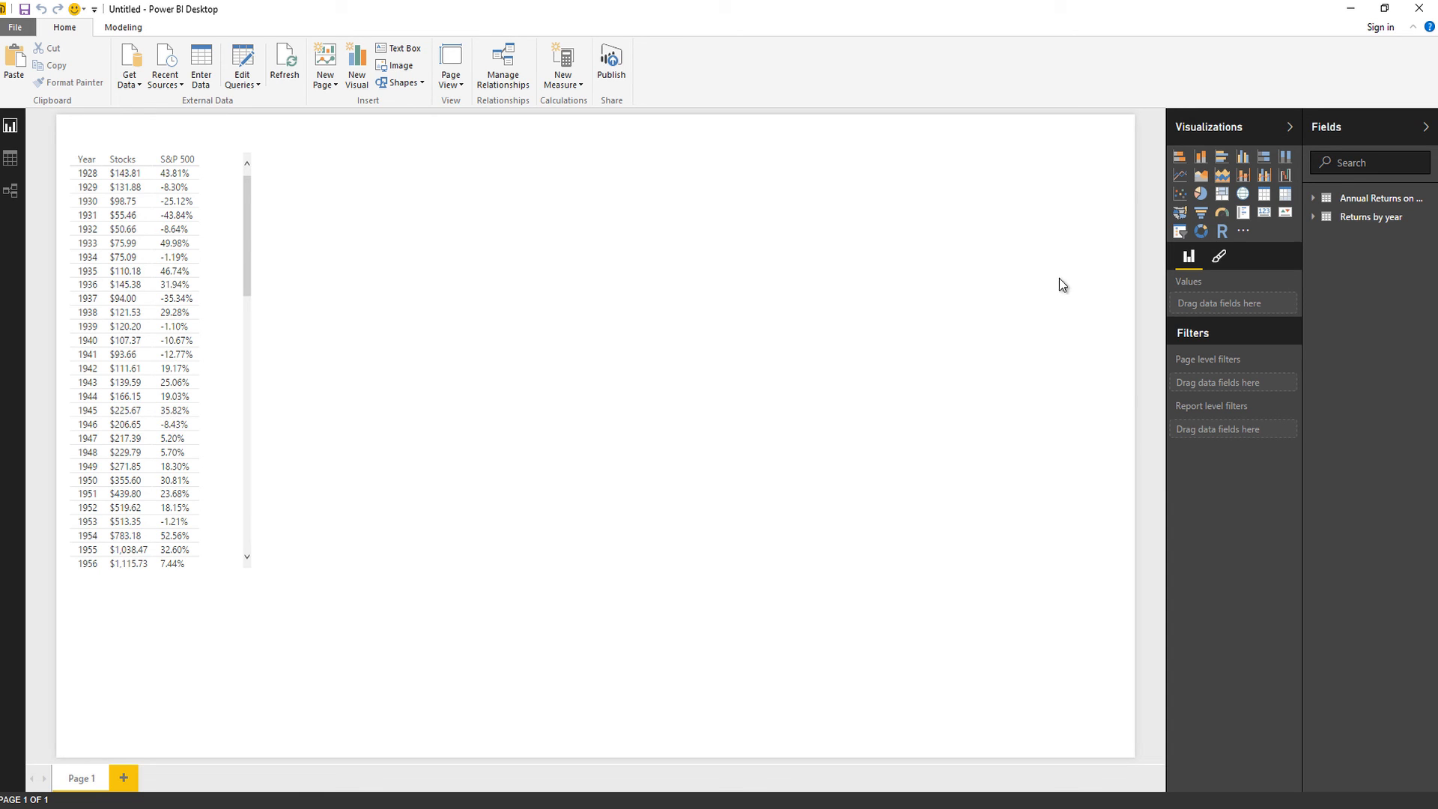
Step: Add an R script visual to the report page and enable script visuals
{"action": "left_click", "coordinate": [1221, 231]}
{"action": "left_click", "coordinate": [1322, 128]}
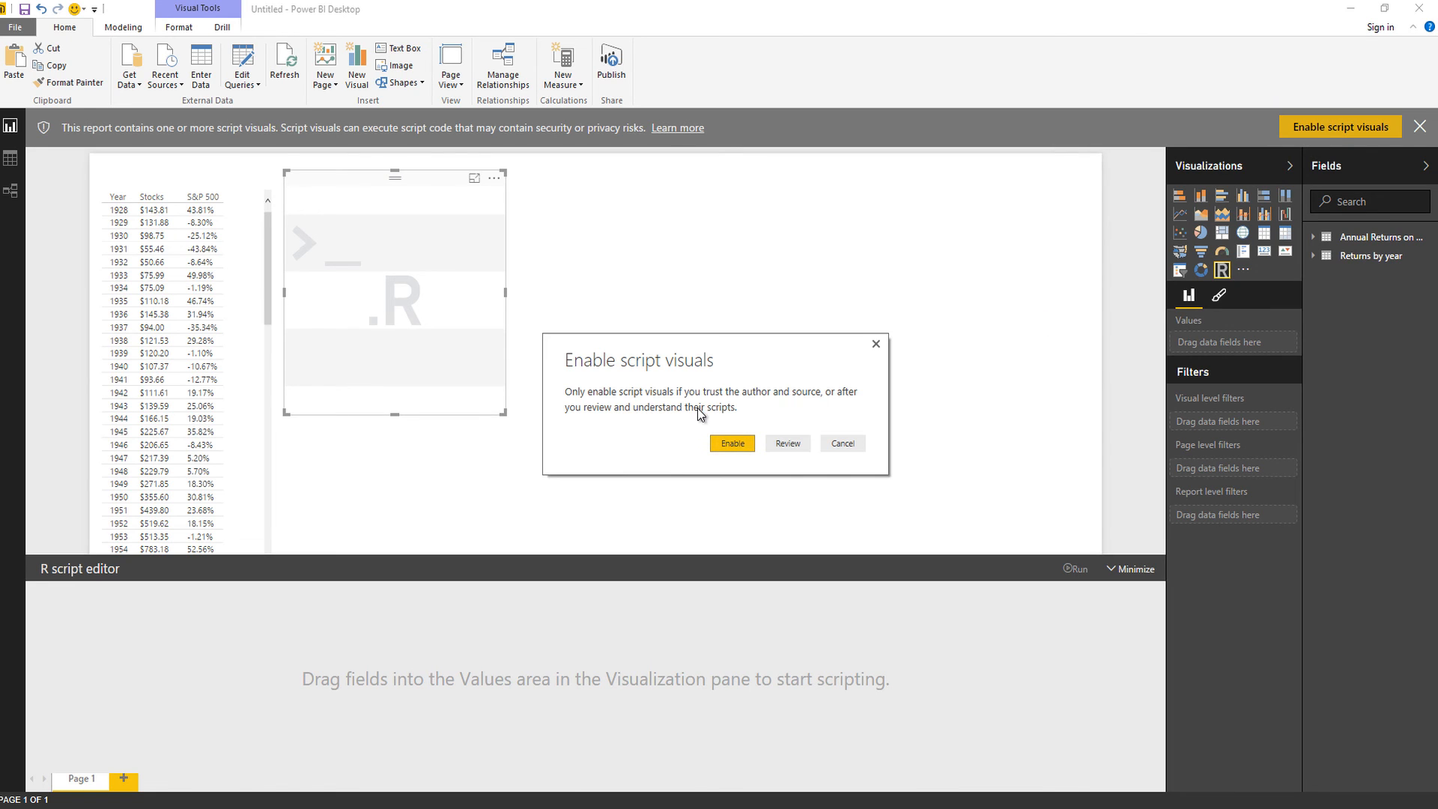
{"action": "left_click", "coordinate": [726, 443]}
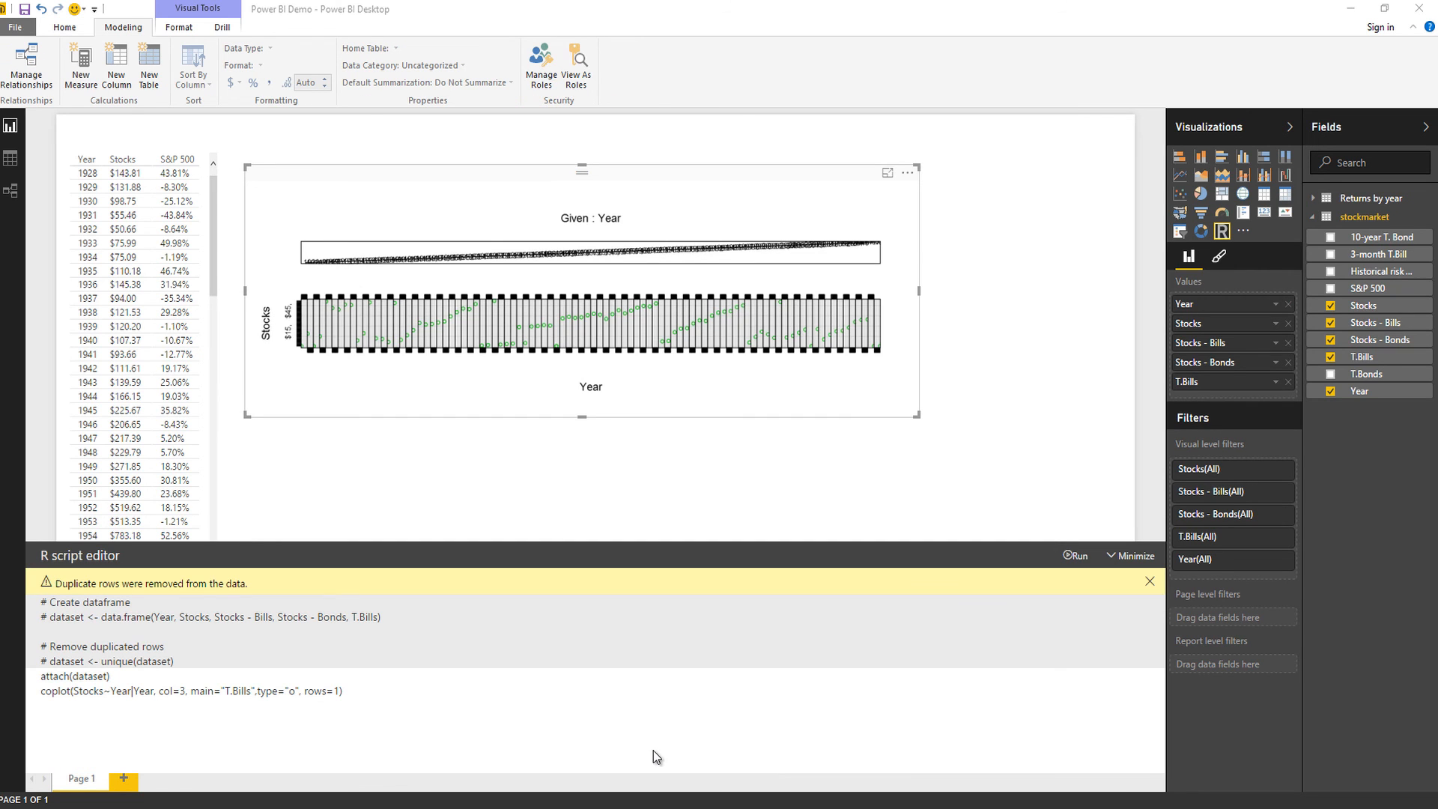
Step: Examine the coplot line of the R script, including its Stocks~Year|Year formula and the conditioning Year variable
{"action": "left_click_drag", "start_coordinate": [343, 690], "coordinate": [45, 686]}
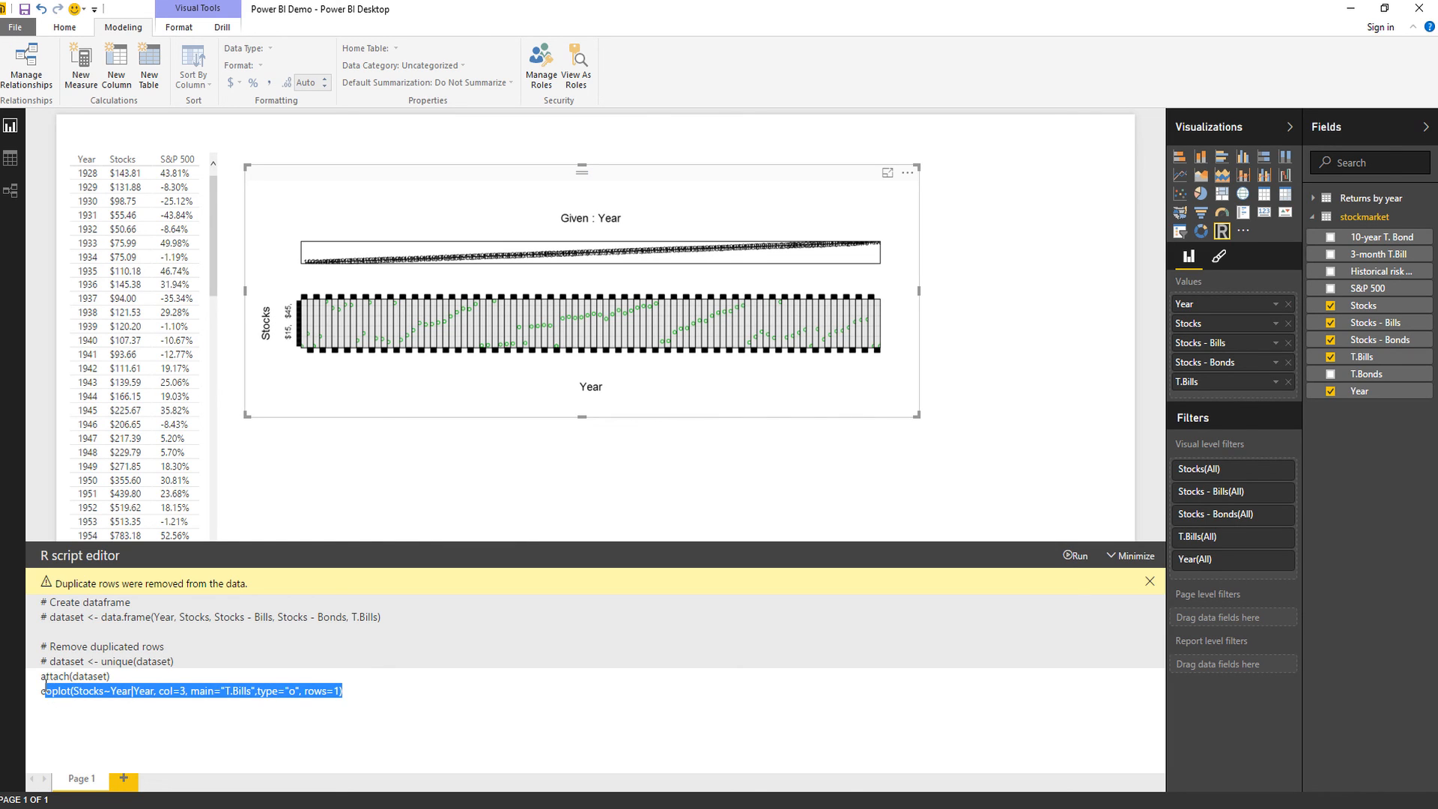
{"action": "left_click", "coordinate": [45, 686]}
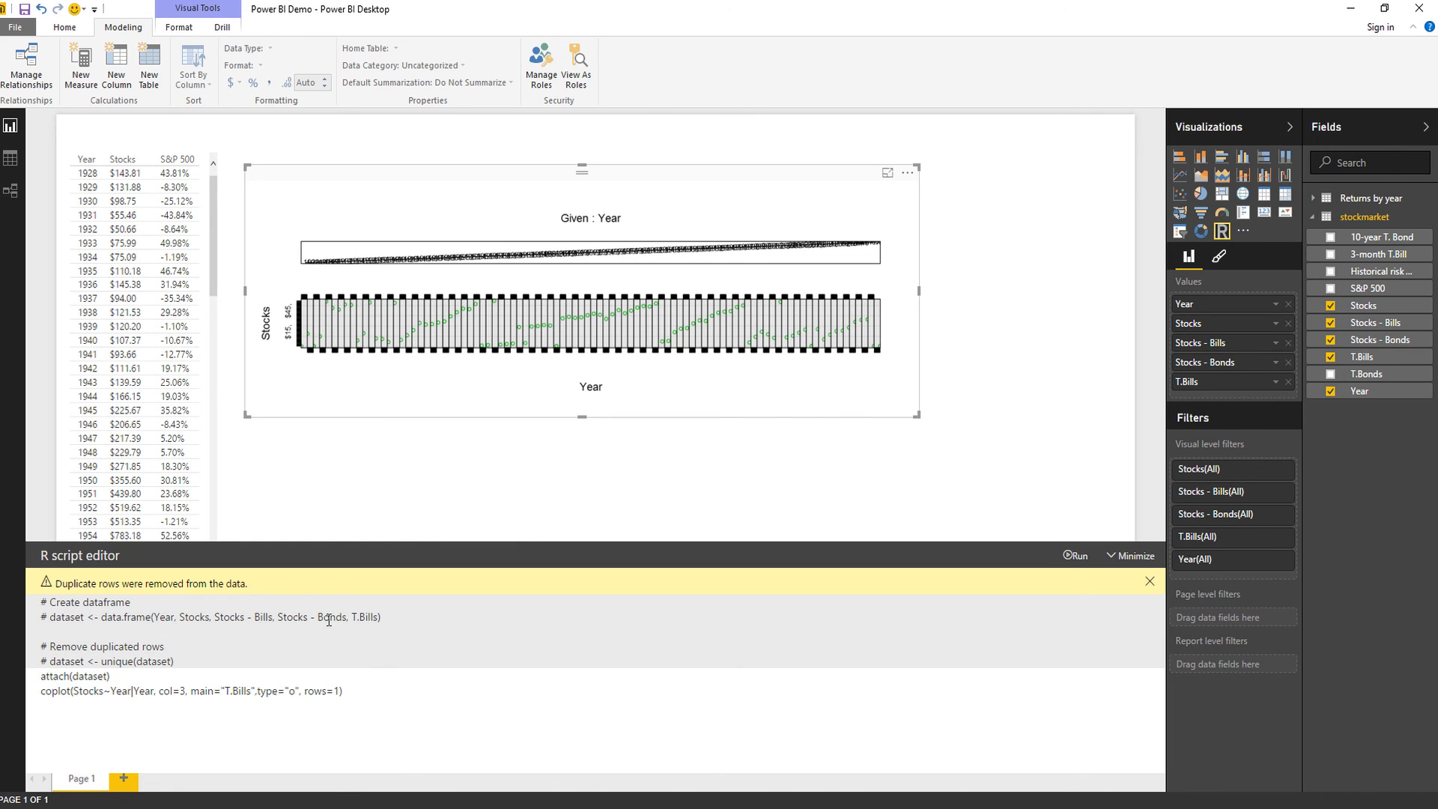
{"action": "left_click_drag", "start_coordinate": [159, 690], "coordinate": [71, 690]}
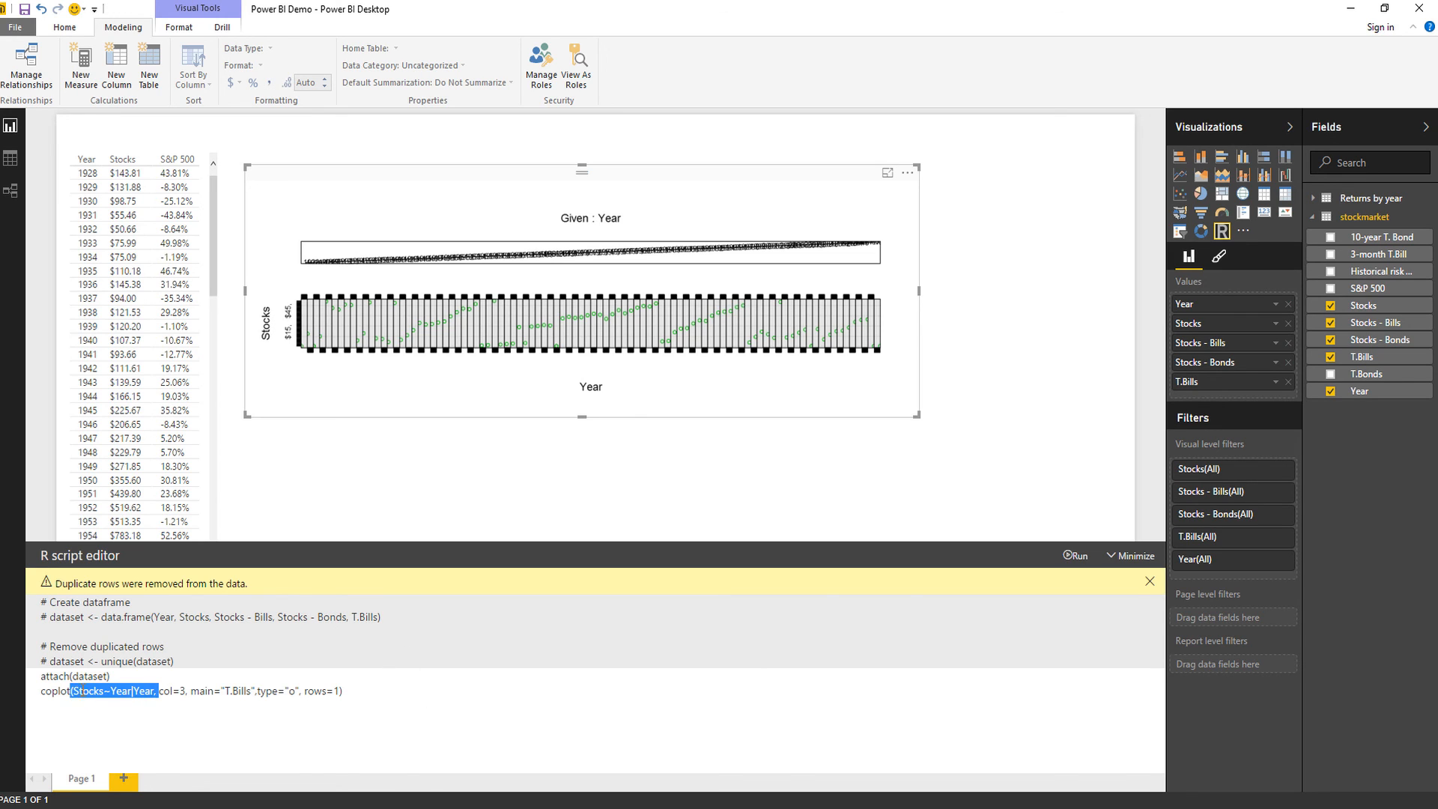
{"action": "double_click", "coordinate": [148, 690]}
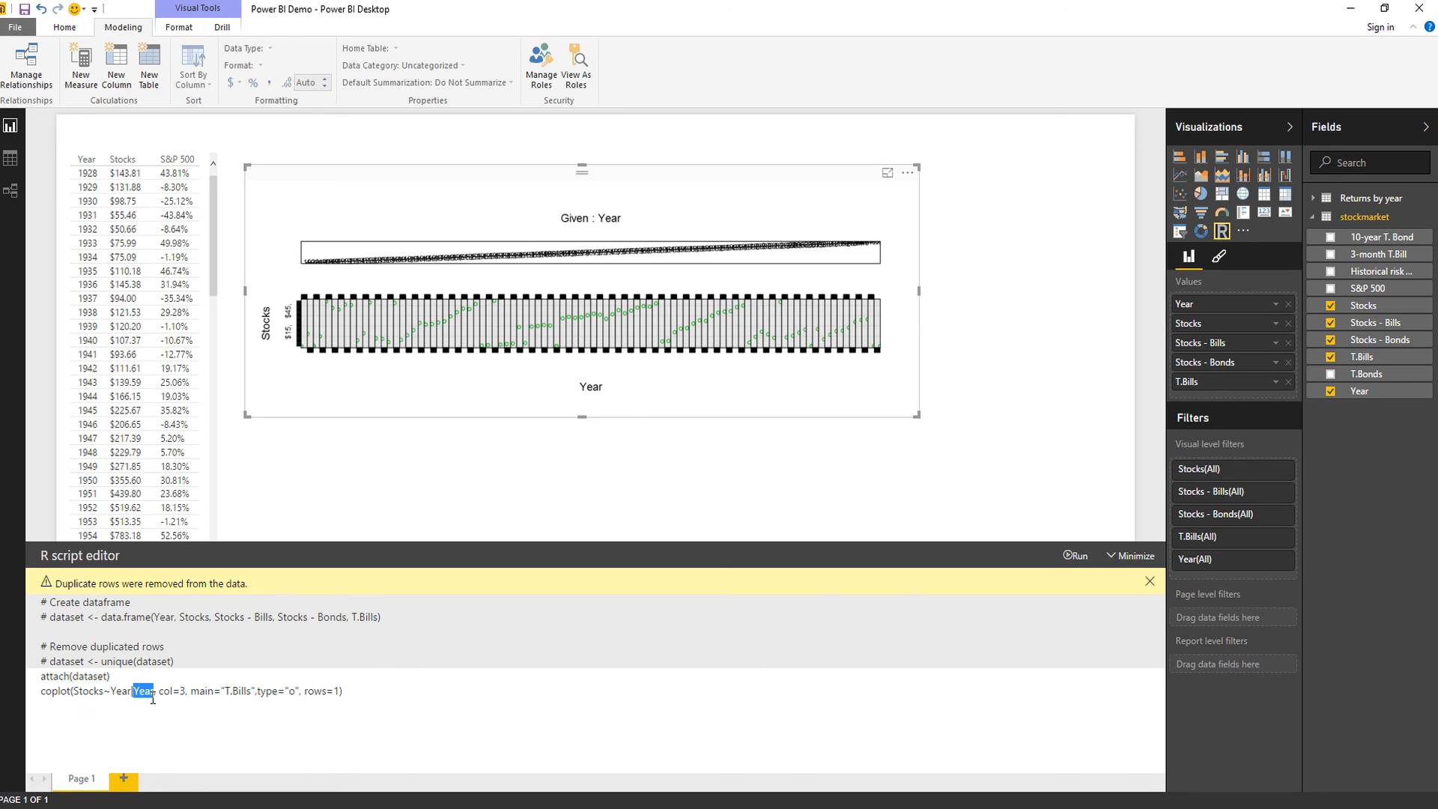